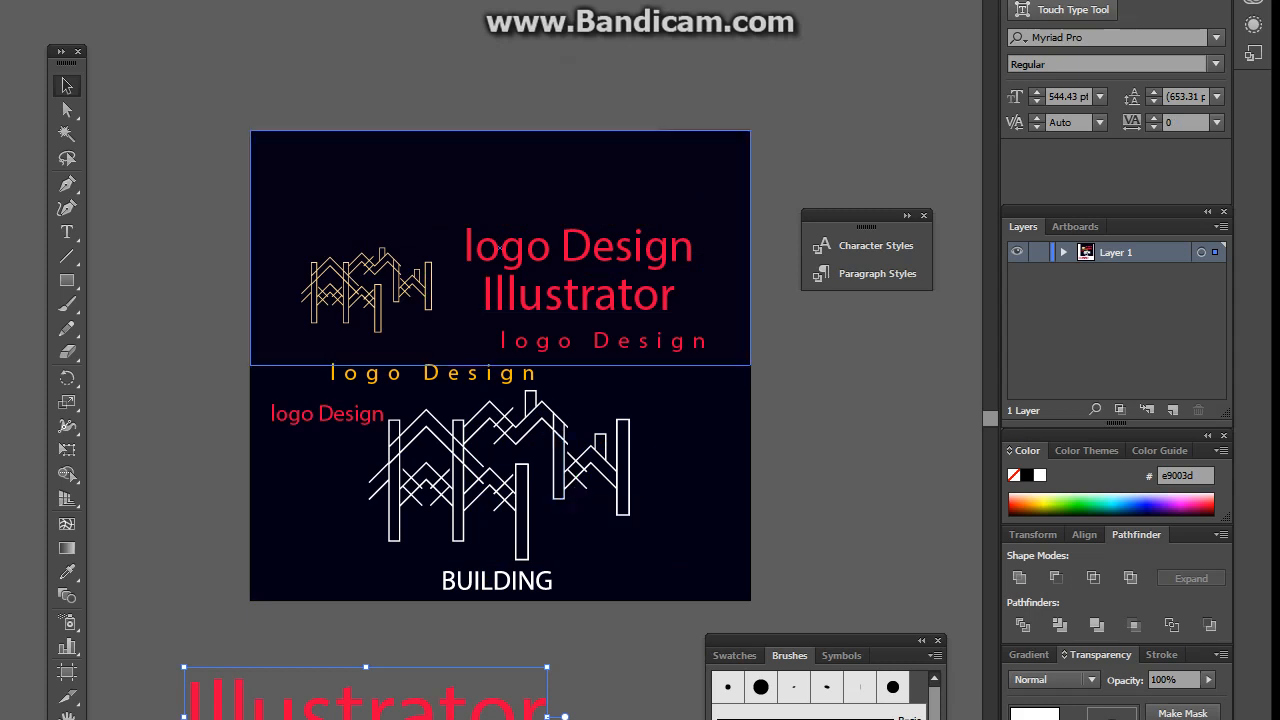
- Delete the large red "logo Design" and "Illustrator" texts from the upper half of the artwork
{"action": "left_click", "coordinate": [578, 294]}
{"action": "key", "text": "Delete"}
{"action": "left_click", "coordinate": [578, 246]}
{"action": "key", "text": "Delete"}
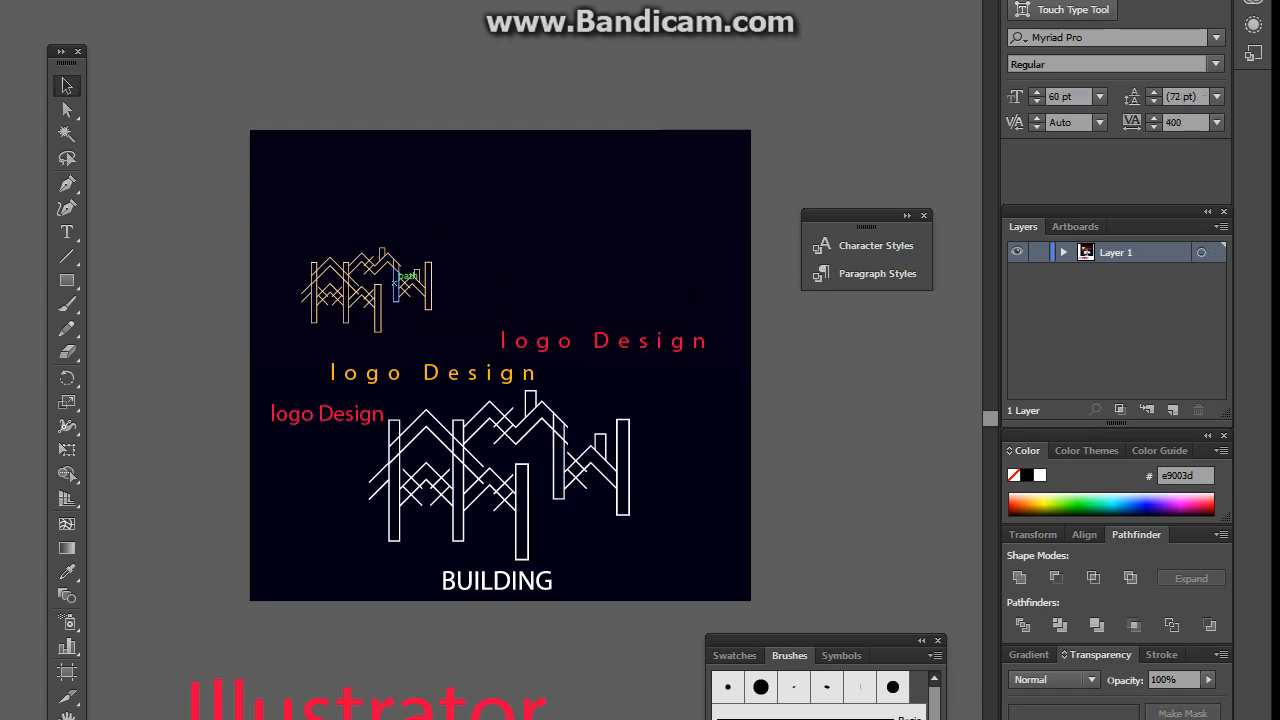
- Delete the dark rectangle behind the lower half of the artboard, keeping the upper rectangle in place
{"action": "left_click_drag", "start_coordinate": [500, 247], "coordinate": [570, 134]}
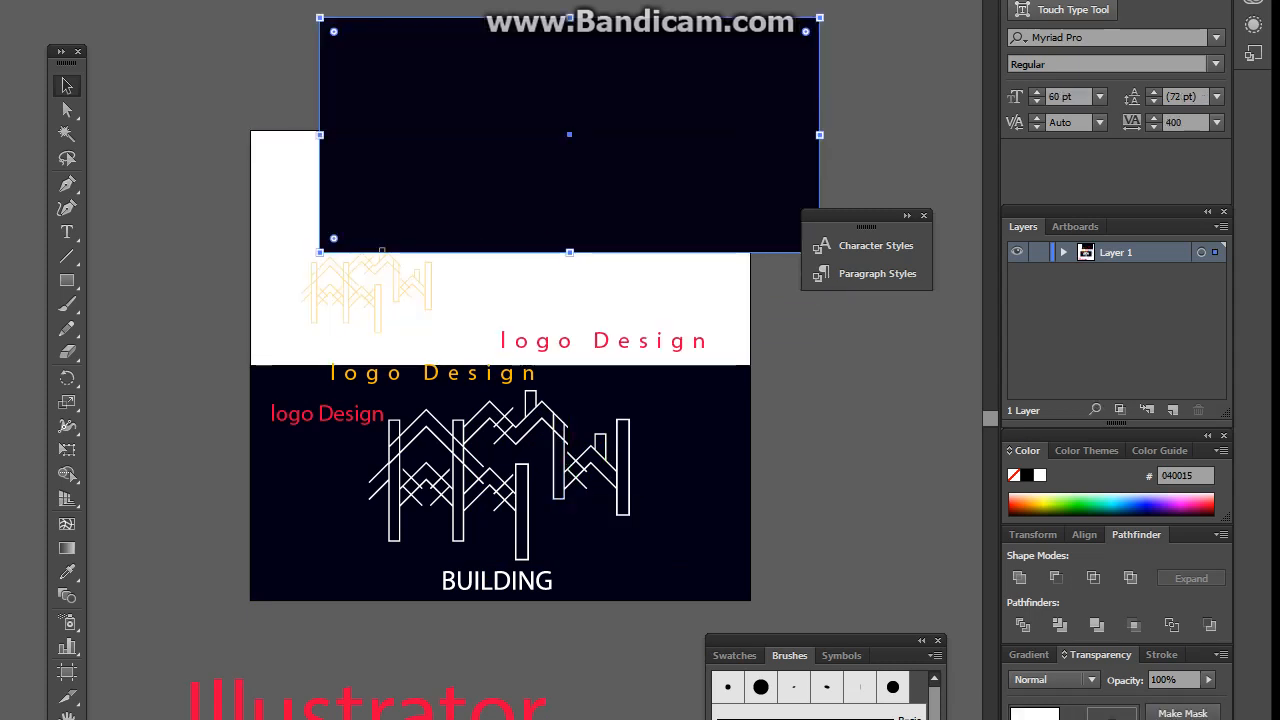
{"action": "key", "text": "ctrl+z"}
{"action": "left_click", "coordinate": [646, 506]}
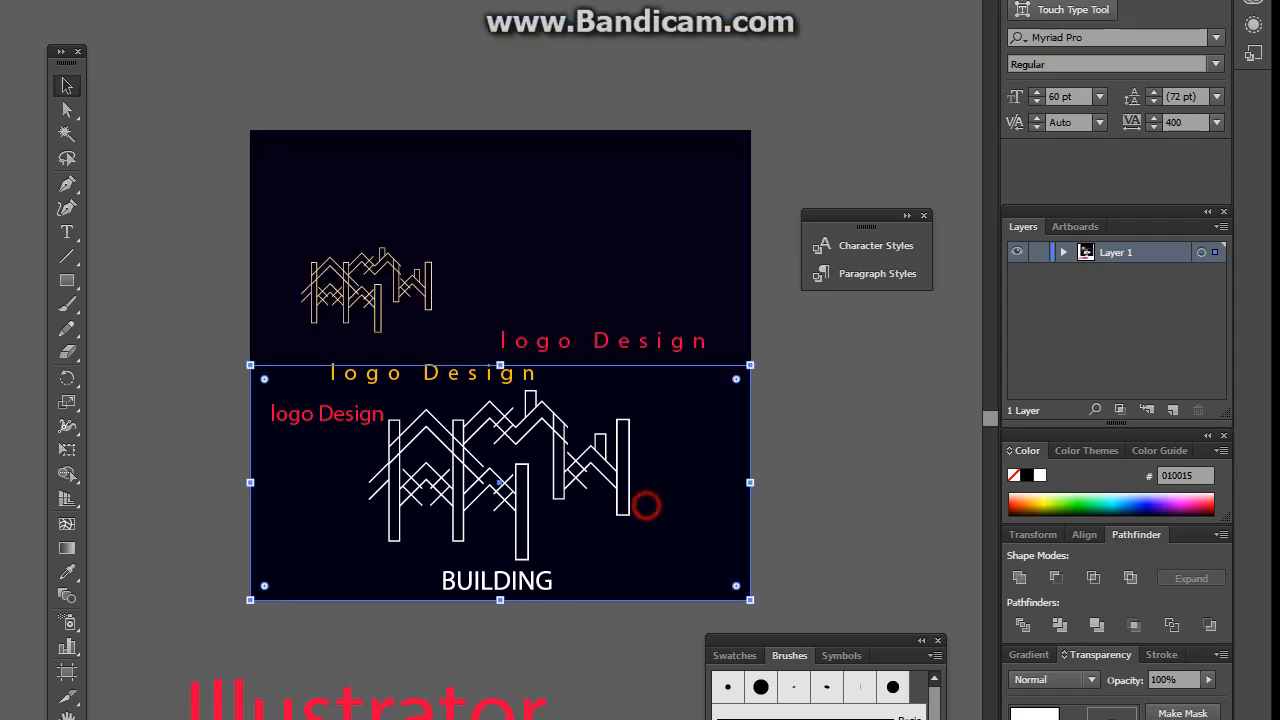
{"action": "key", "text": "Delete"}
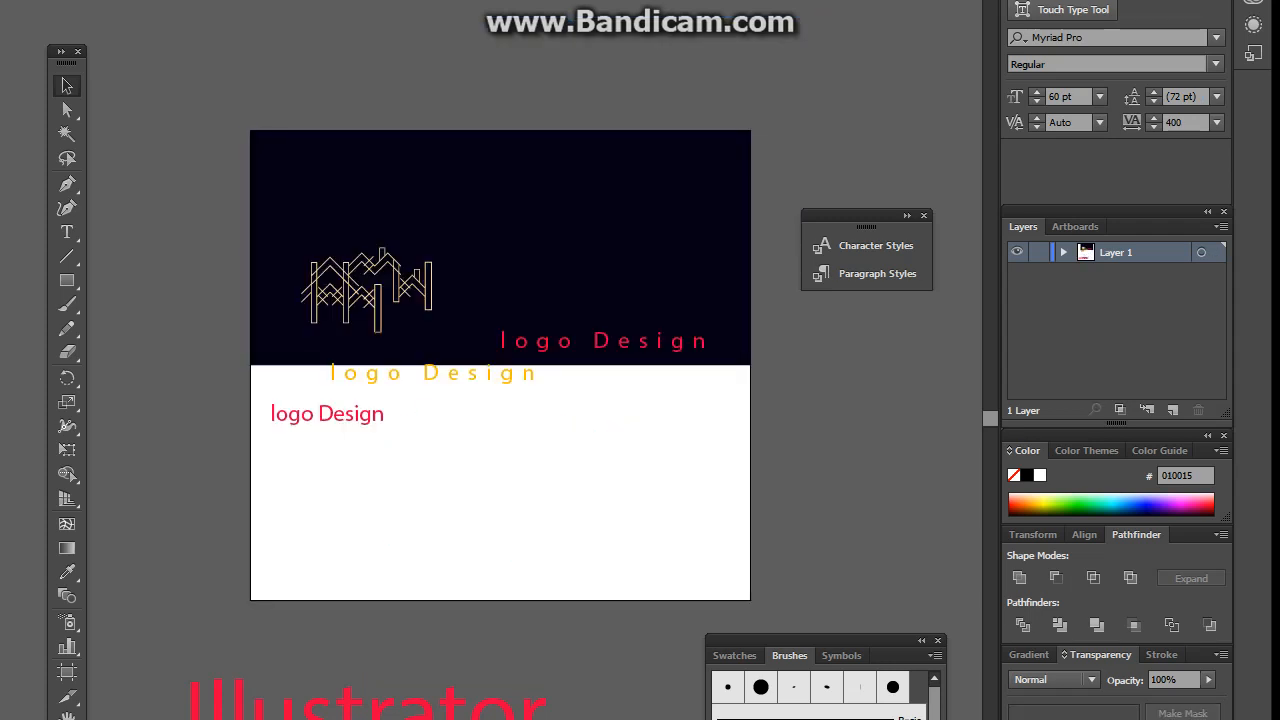
- Delete the white building line drawing and the small red "logo Design" text from the lower half
{"action": "left_click_drag", "start_coordinate": [655, 481], "coordinate": [414, 475]}
{"action": "key", "text": "Delete"}
{"action": "left_click_drag", "start_coordinate": [543, 463], "coordinate": [263, 400]}
{"action": "key", "text": "Delete"}
{"action": "left_click", "coordinate": [600, 489]}
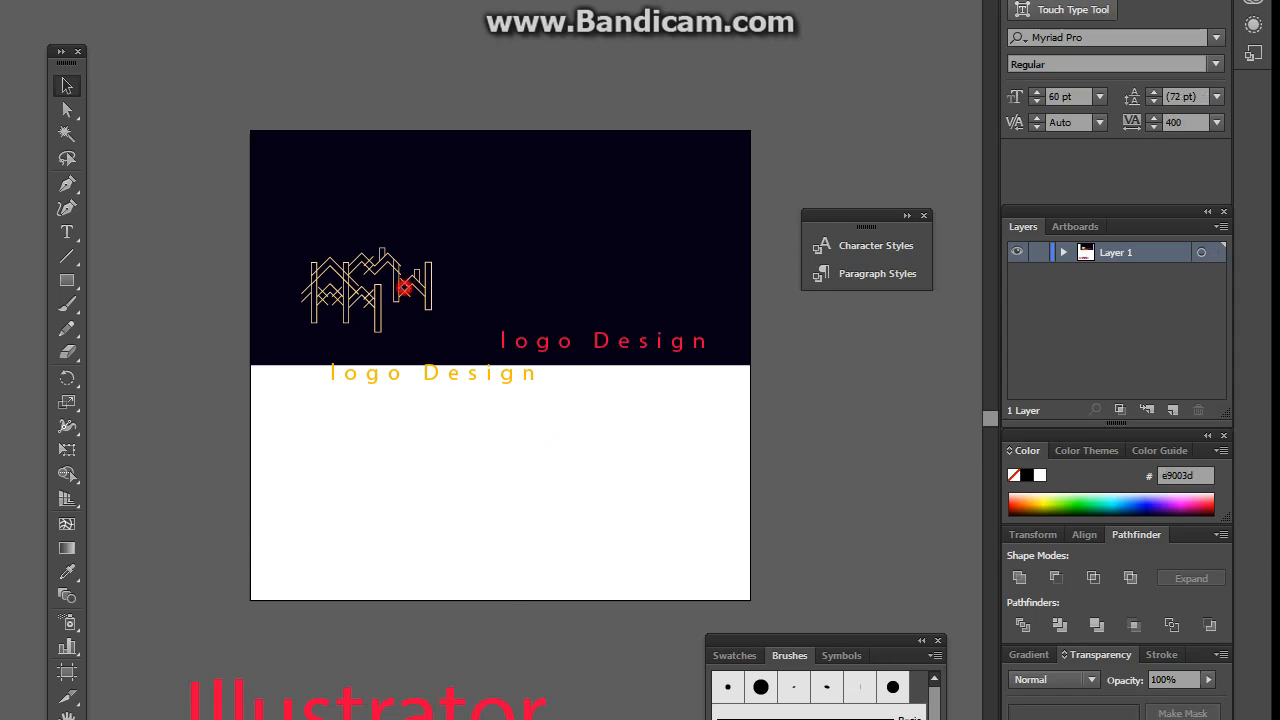
- Centre the gold building drawing horizontally on the dark rectangle and stretch the rectangle down to cover the whole artboard
{"action": "left_click_drag", "start_coordinate": [405, 287], "coordinate": [546, 263]}
{"action": "left_click", "coordinate": [525, 355]}
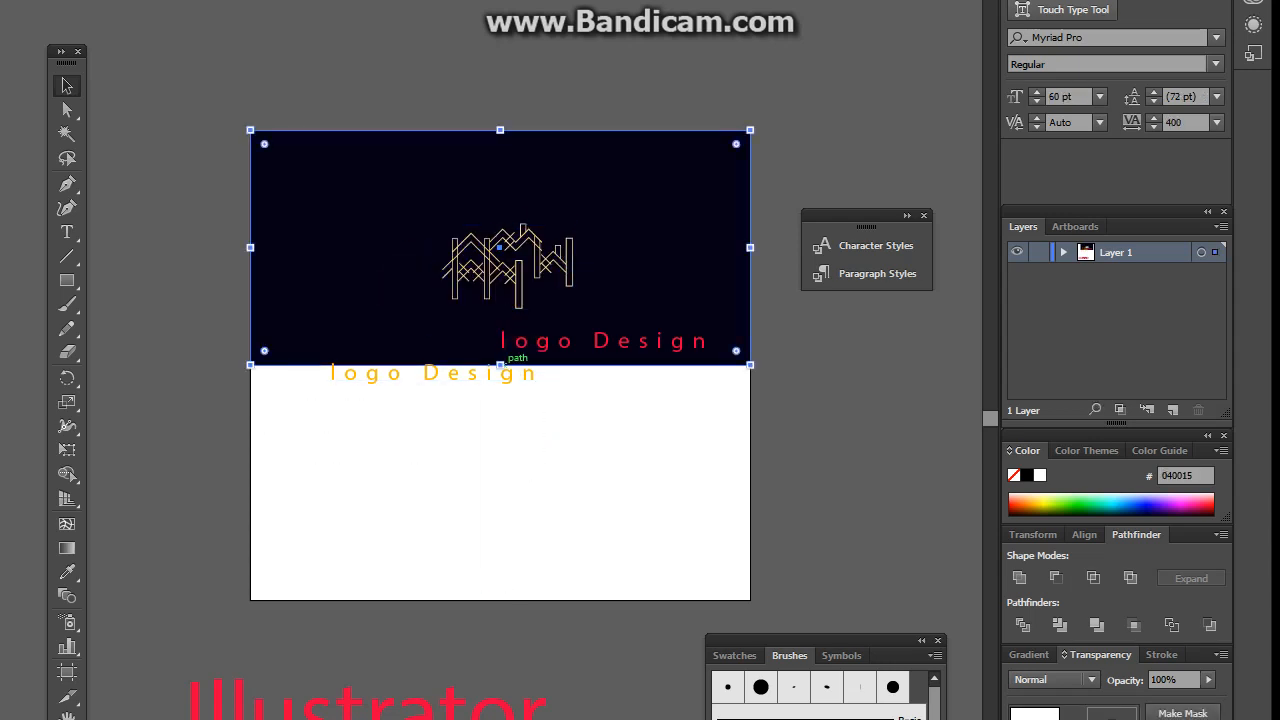
{"action": "left_click_drag", "start_coordinate": [500, 365], "coordinate": [500, 600]}
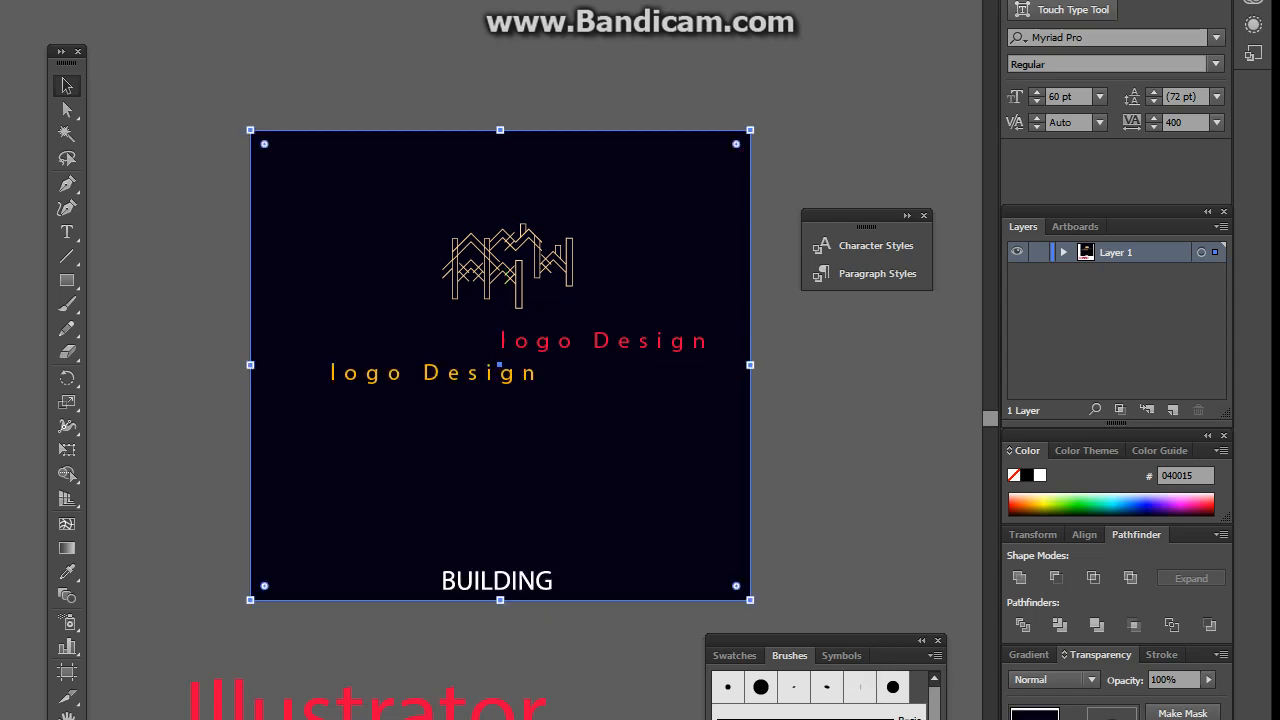
{"action": "left_click", "coordinate": [830, 472]}
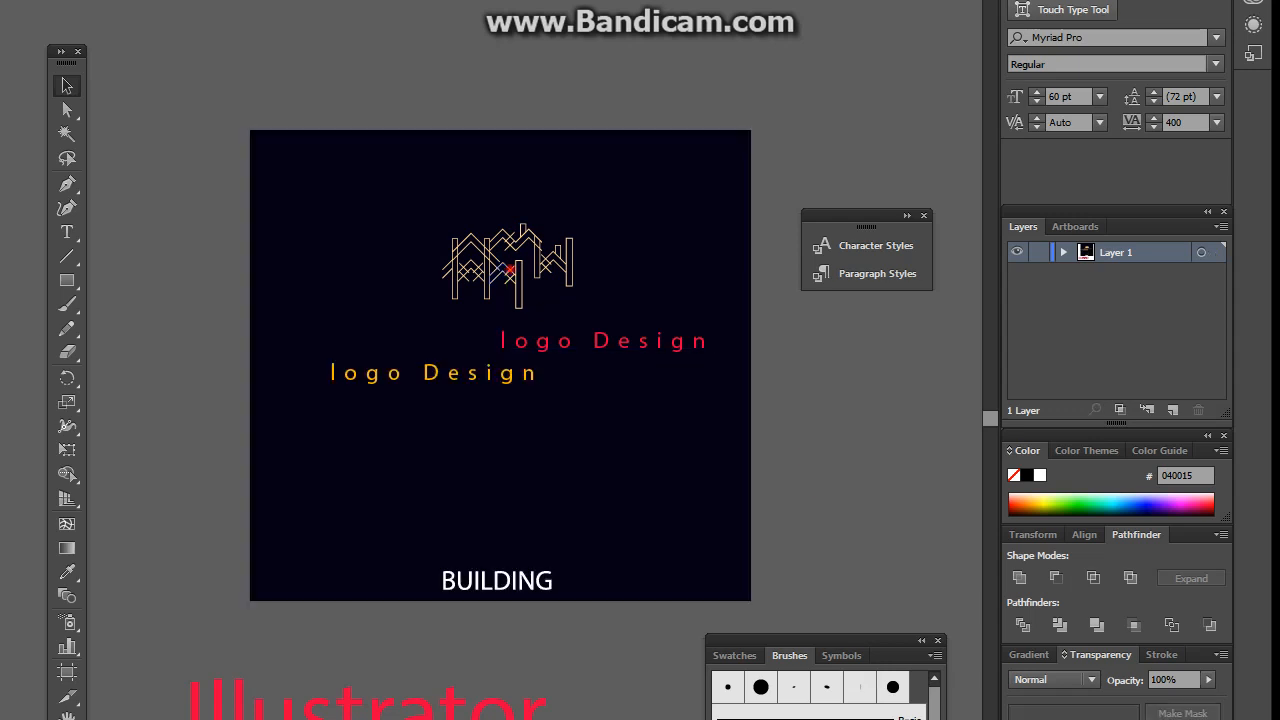
- Enlarge the gold building drawing proportionally around its centre
{"action": "left_click", "coordinate": [506, 266]}
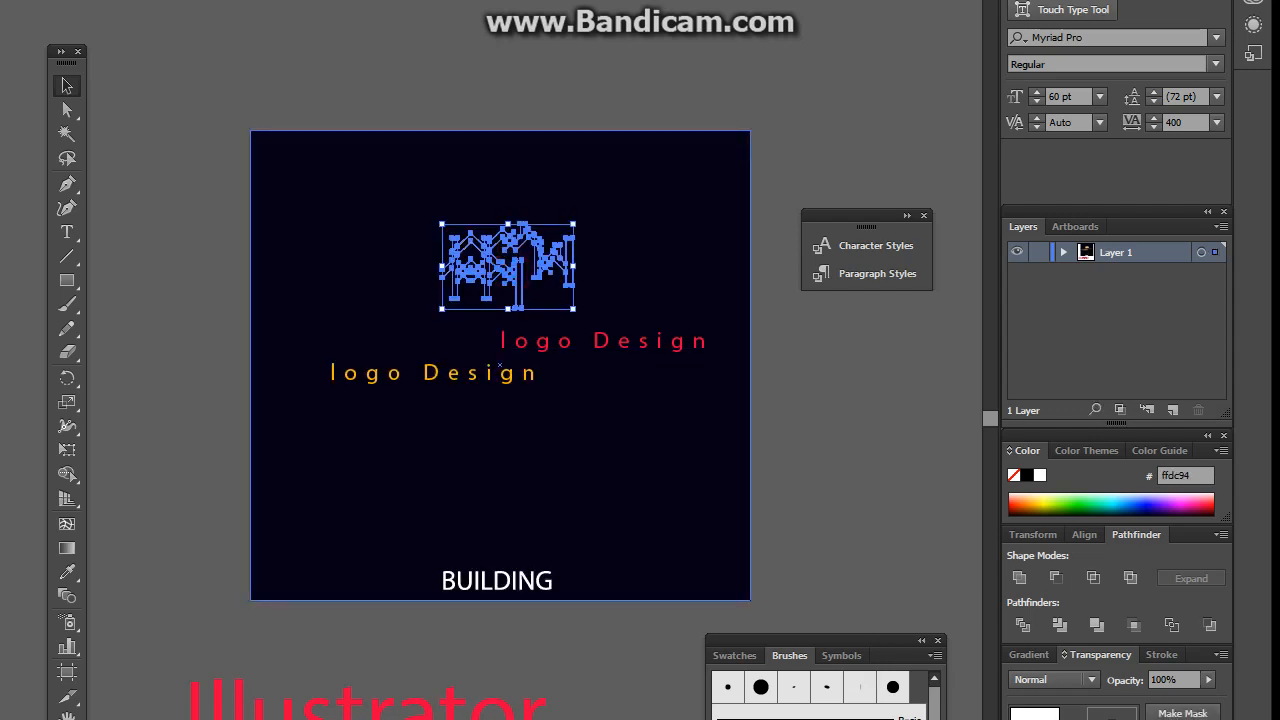
{"action": "left_click_drag", "start_coordinate": [573, 309], "coordinate": [620, 330]}
{"action": "left_click", "coordinate": [880, 451]}
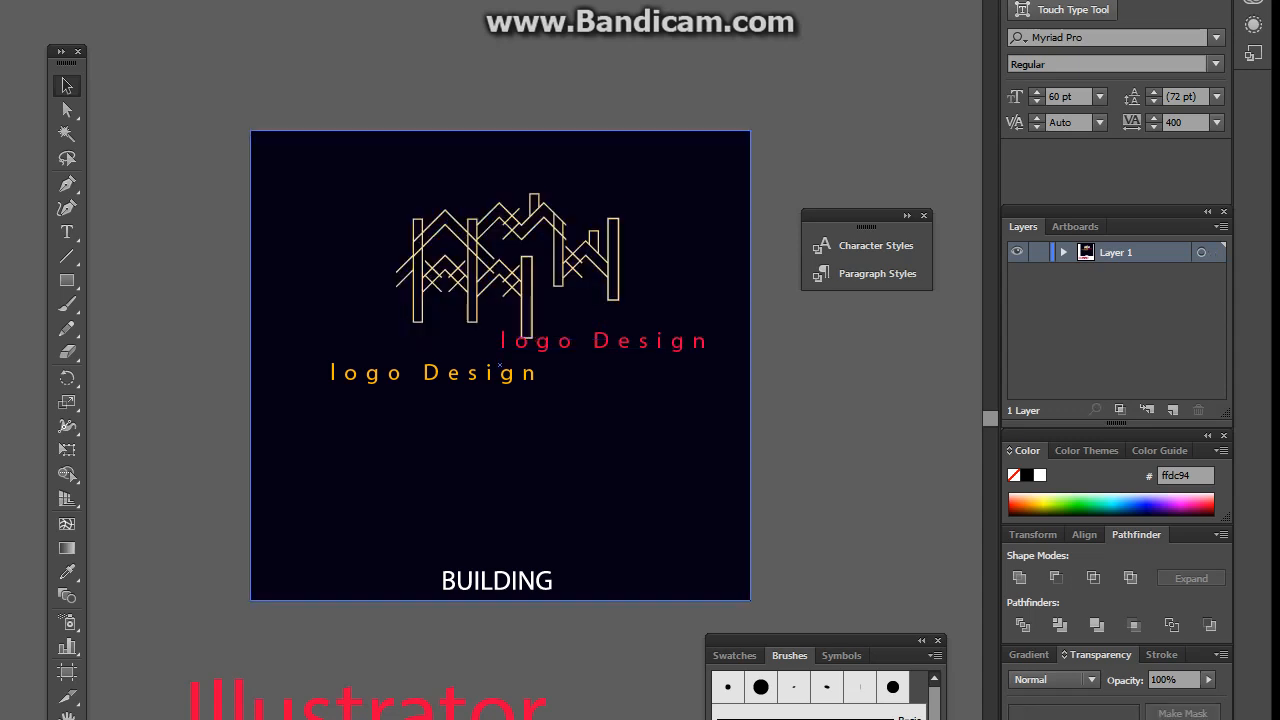
- Move the yellow "logo Design" text just above BUILDING and the red "logo Design" text off the background's lower right edge
{"action": "left_click_drag", "start_coordinate": [500, 365], "coordinate": [555, 528]}
{"action": "left_click", "coordinate": [867, 518]}
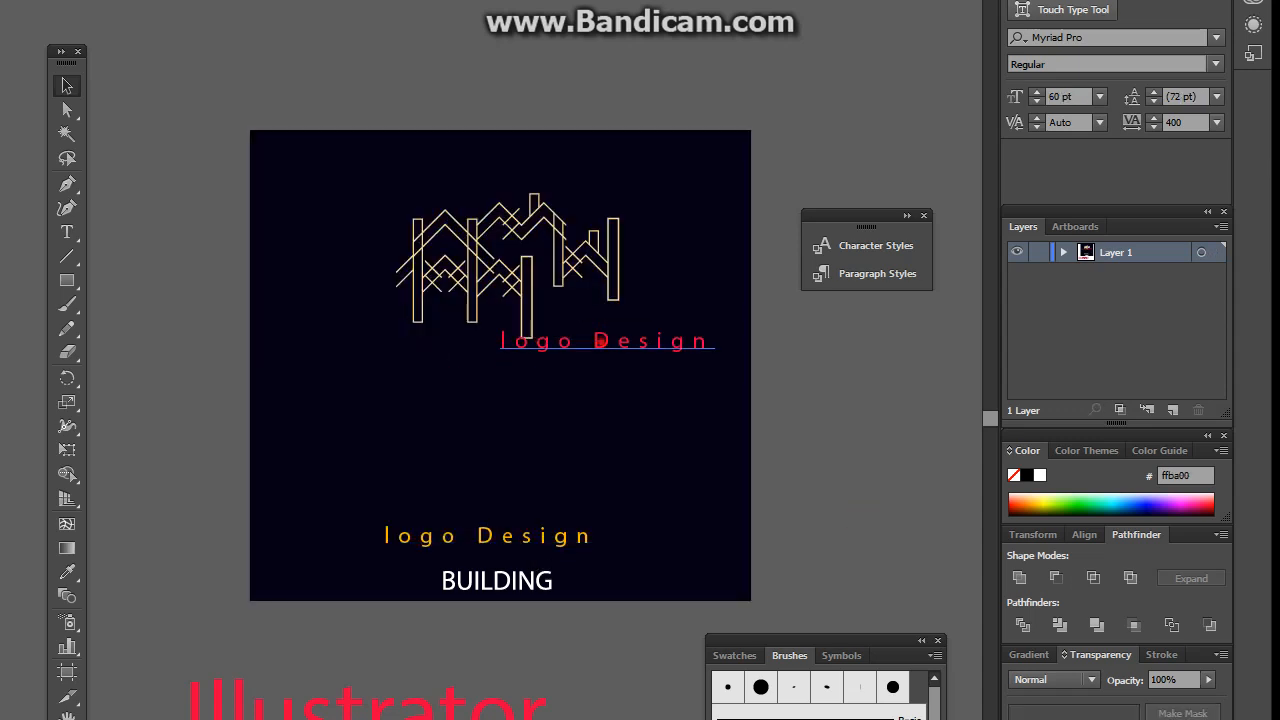
{"action": "left_click_drag", "start_coordinate": [600, 342], "coordinate": [853, 560]}
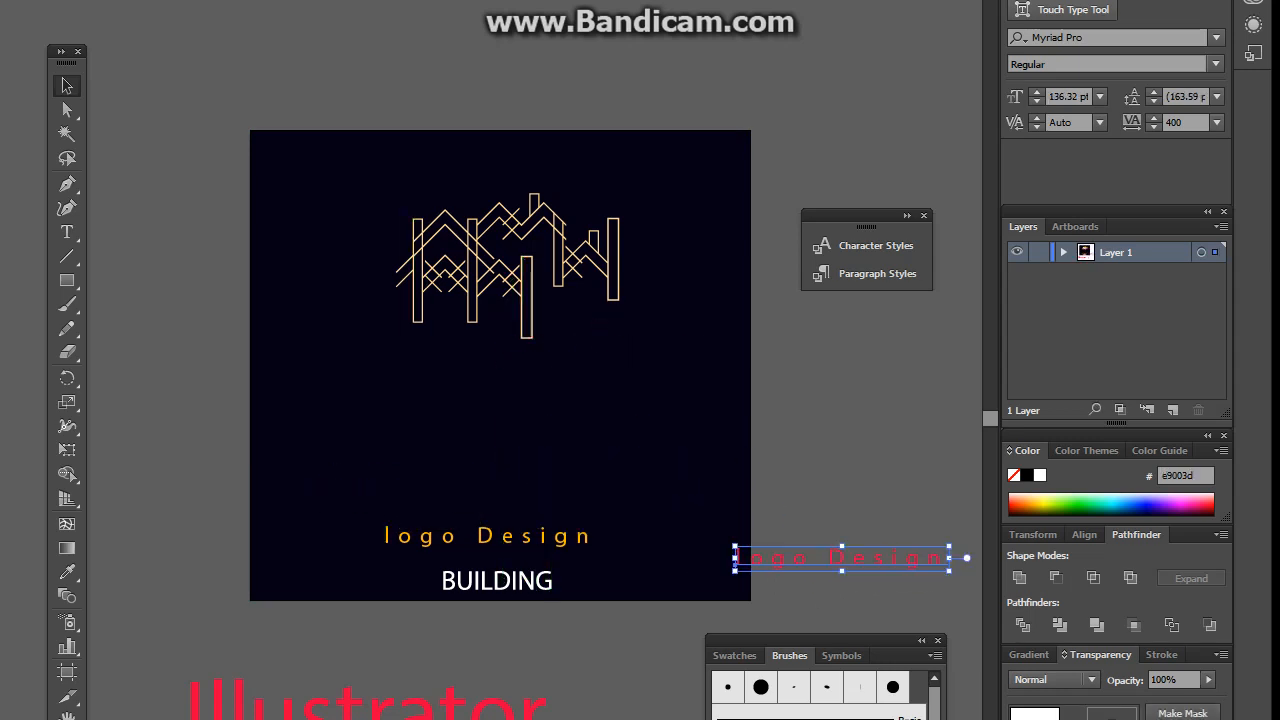
- Move the gold building drawing down to the middle of the background and place the BUILDING text directly beneath it
{"action": "left_click_drag", "start_coordinate": [528, 262], "coordinate": [529, 346]}
{"action": "left_click", "coordinate": [780, 412]}
{"action": "left_click_drag", "start_coordinate": [514, 585], "coordinate": [515, 452]}
{"action": "left_click", "coordinate": [755, 428]}
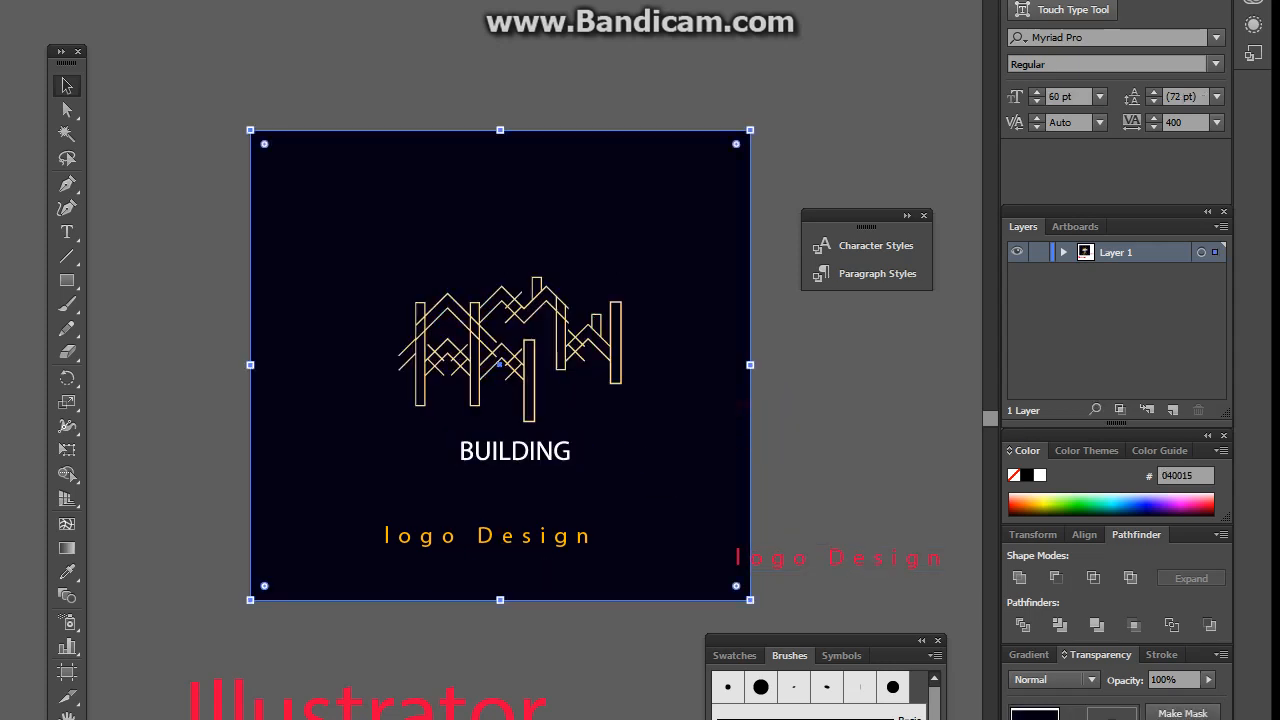
- Recolour the BUILDING text with the gold sampled from the building drawing using the Eyedropper
{"action": "left_click", "coordinate": [548, 455]}
{"action": "key", "text": "i"}
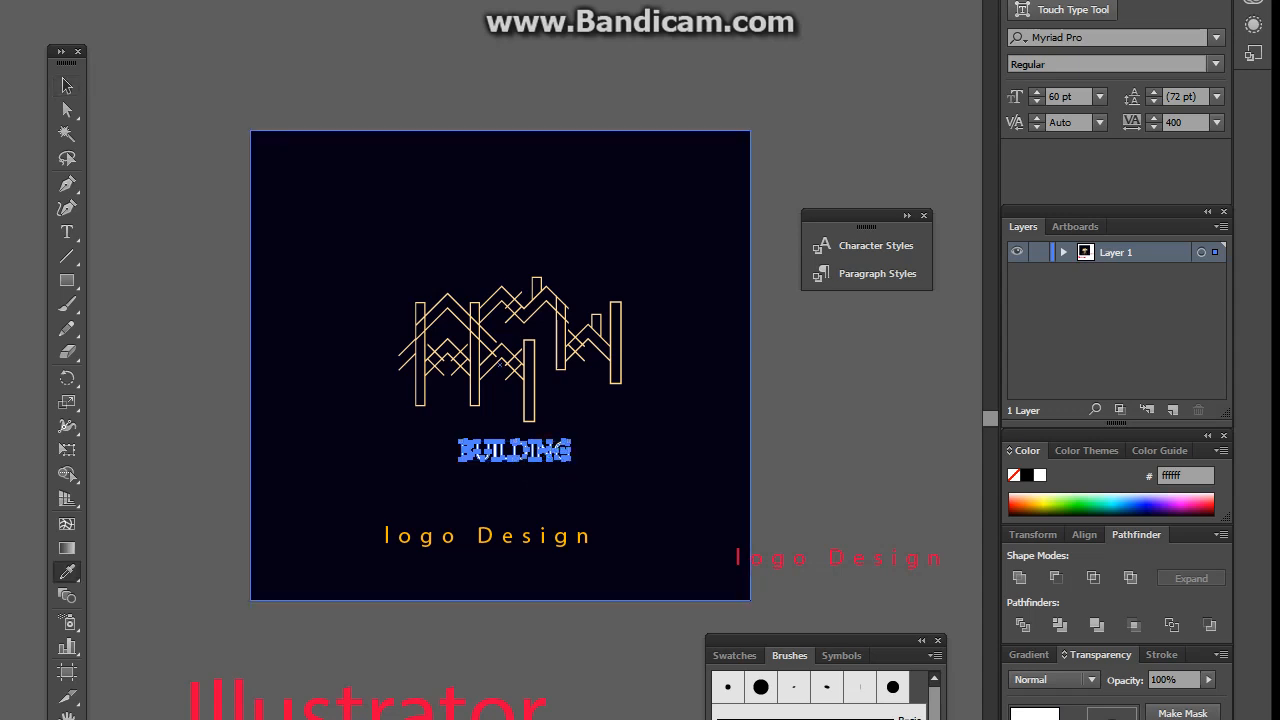
{"action": "left_click", "coordinate": [563, 320]}
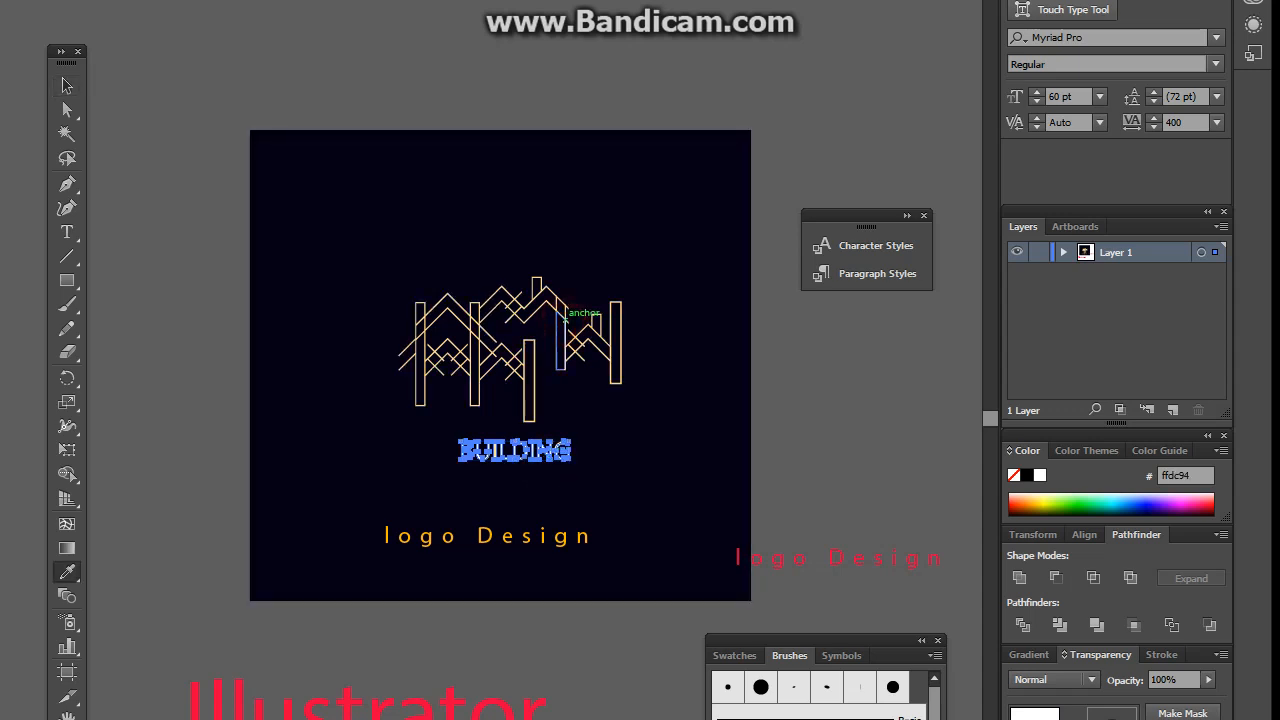
{"action": "left_click", "coordinate": [67, 85]}
{"action": "left_click", "coordinate": [323, 71]}
{"action": "left_click", "coordinate": [499, 364]}
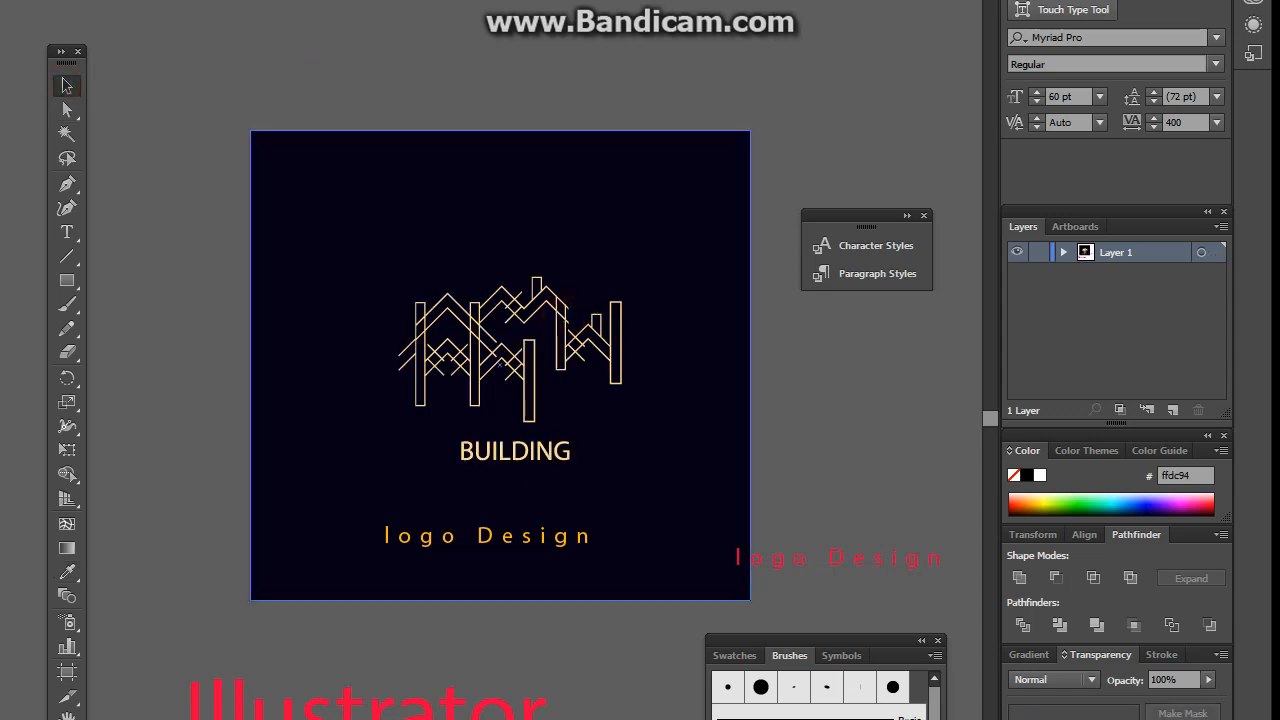
- Enlarge the building drawing slightly and move it up on the dark background
{"action": "left_click", "coordinate": [532, 357]}
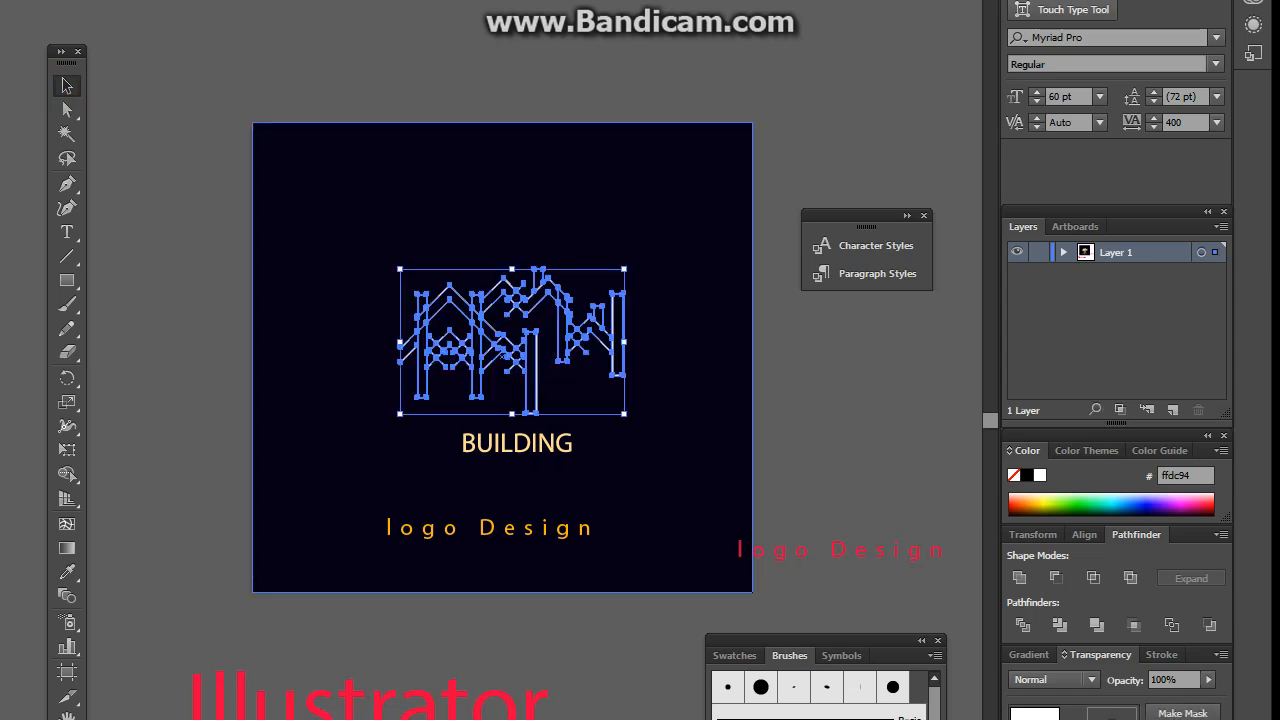
{"action": "left_click_drag", "start_coordinate": [624, 414], "coordinate": [640, 425]}
{"action": "left_click_drag", "start_coordinate": [533, 370], "coordinate": [515, 291]}
{"action": "key", "text": "ctrl+z"}
{"action": "left_click", "coordinate": [814, 391]}
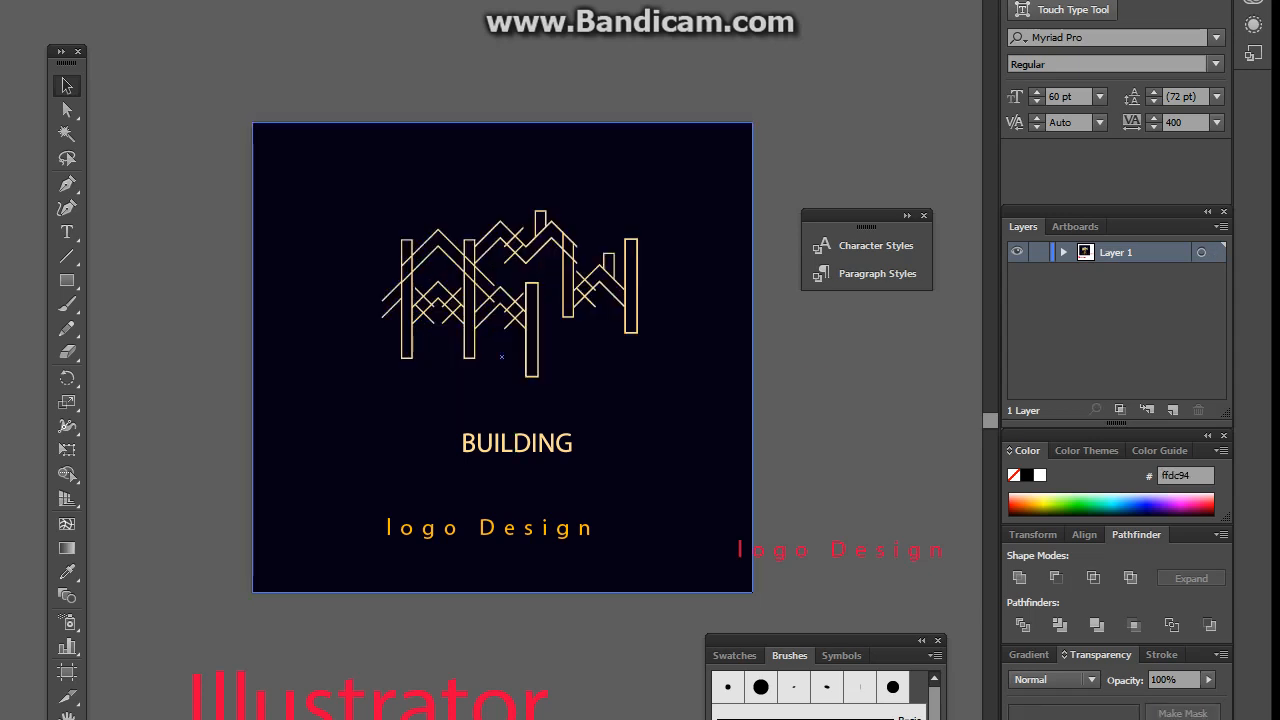
- Move the BUILDING text up close beneath the drawing and shift the yellow "logo Design" text slightly right and up
{"action": "left_click_drag", "start_coordinate": [527, 447], "coordinate": [527, 406]}
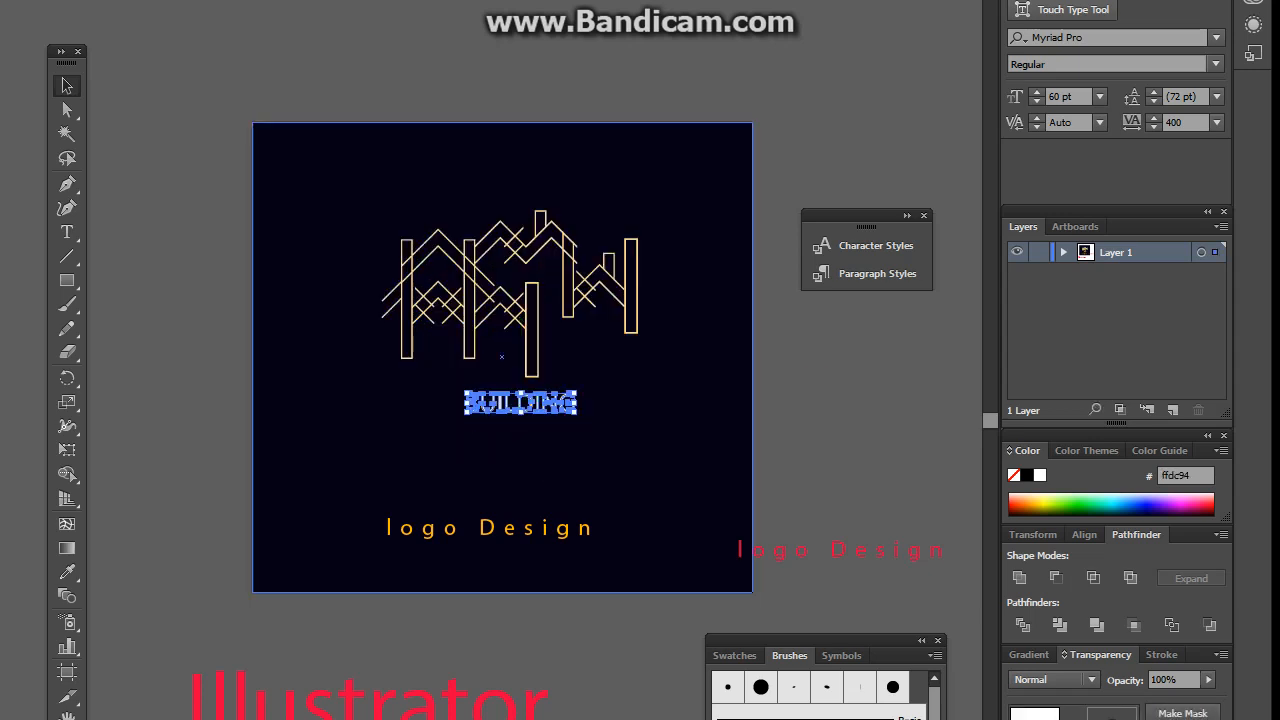
{"action": "left_click_drag", "start_coordinate": [519, 529], "coordinate": [554, 517]}
{"action": "left_click", "coordinate": [573, 679]}
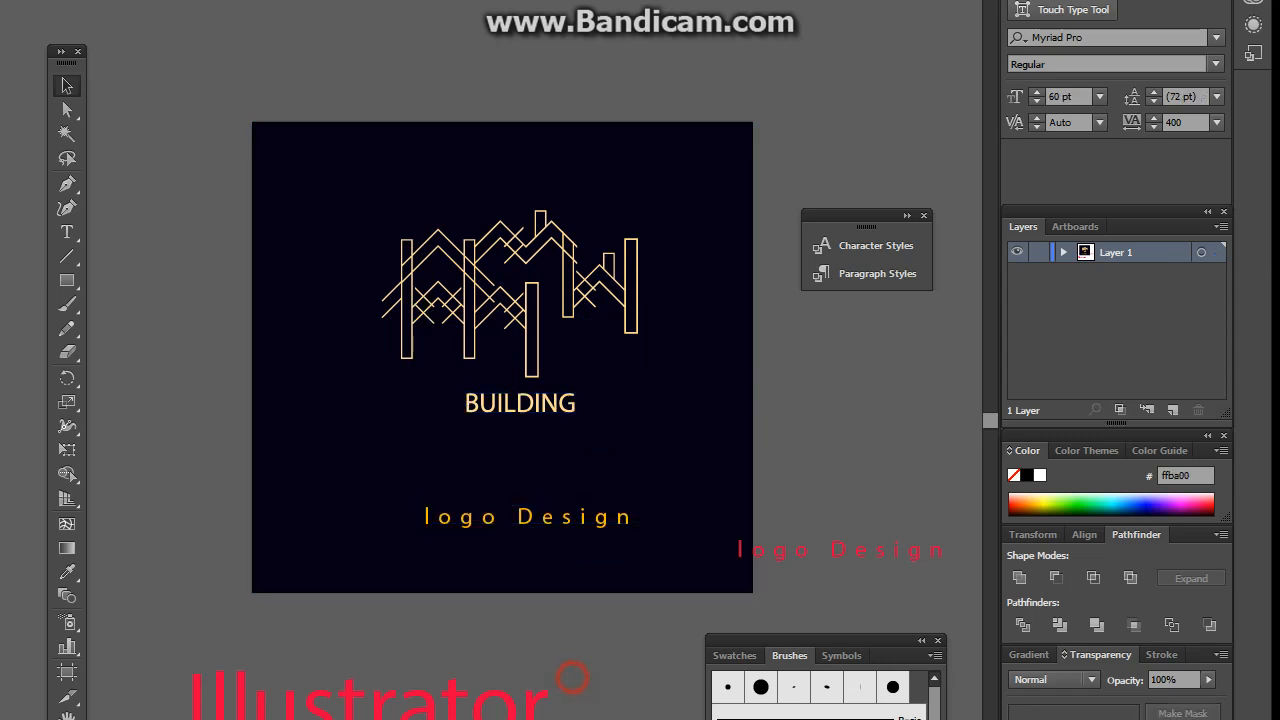
- Scale down the red "Illustrator" text and place it on the background above the yellow "logo Design" text
{"action": "left_click", "coordinate": [500, 704]}
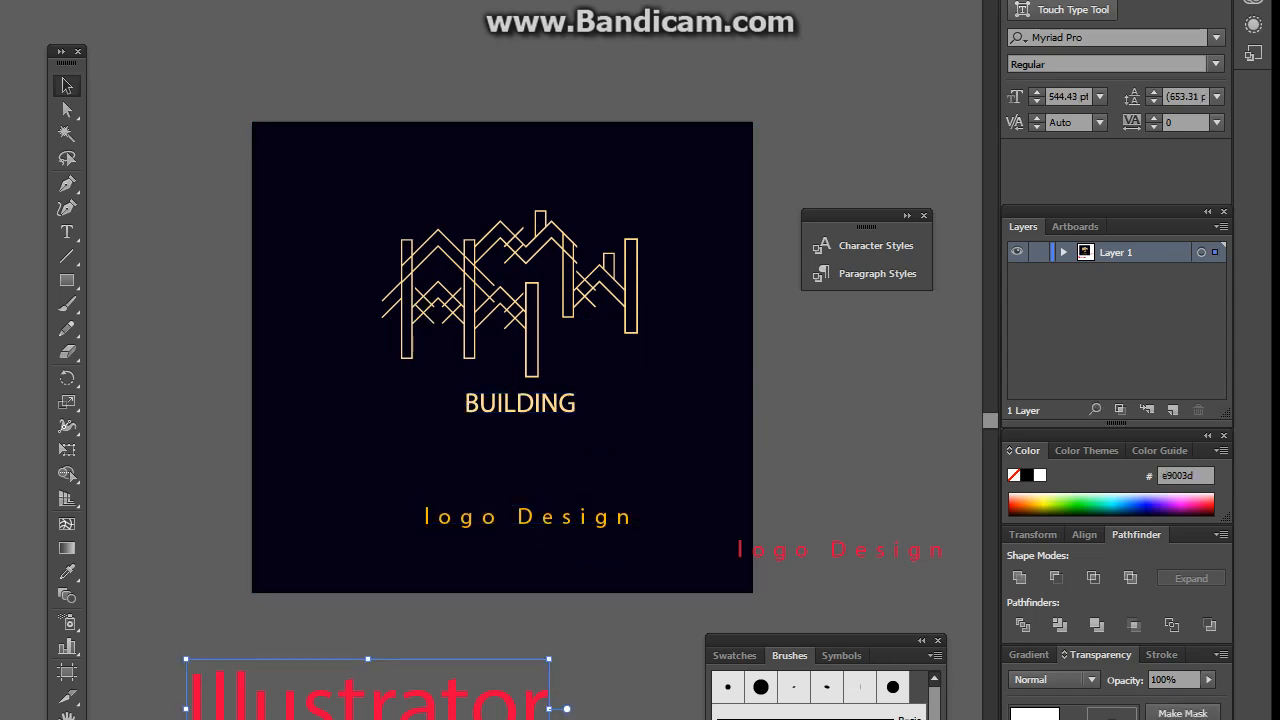
{"action": "left_click_drag", "start_coordinate": [549, 659], "coordinate": [504, 677]}
{"action": "left_click", "coordinate": [541, 642]}
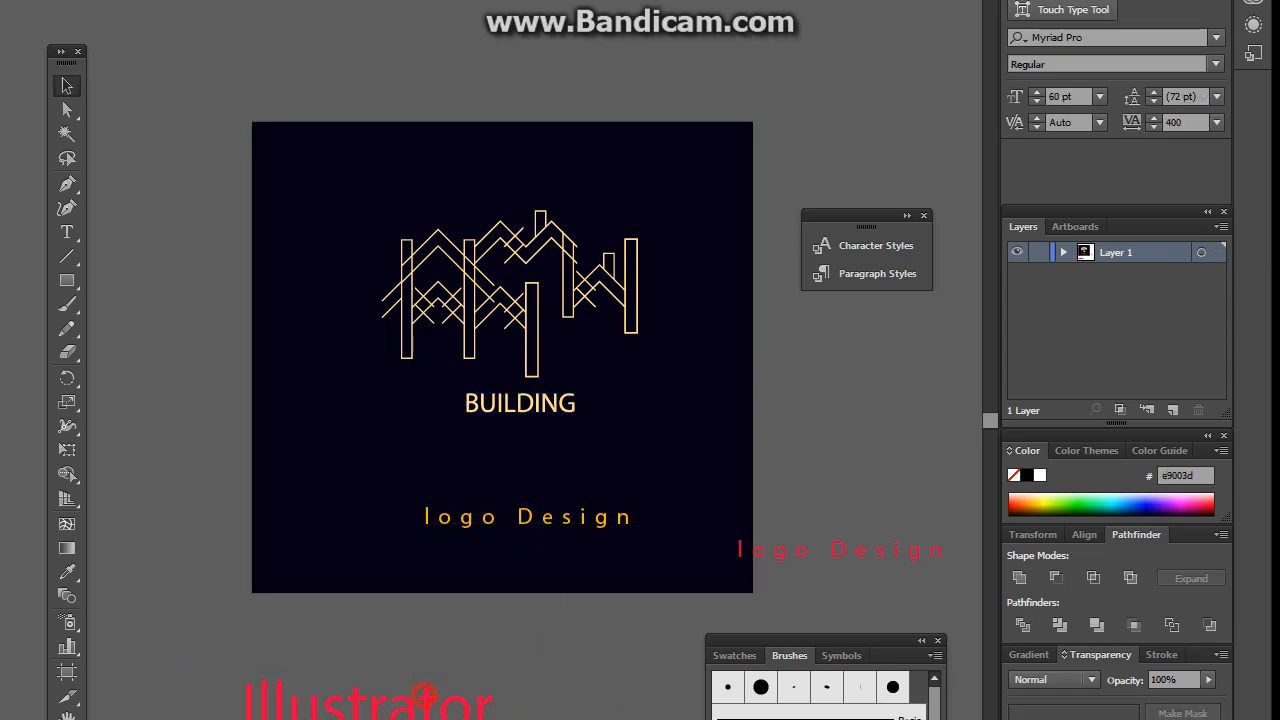
{"action": "left_click_drag", "start_coordinate": [424, 694], "coordinate": [524, 694]}
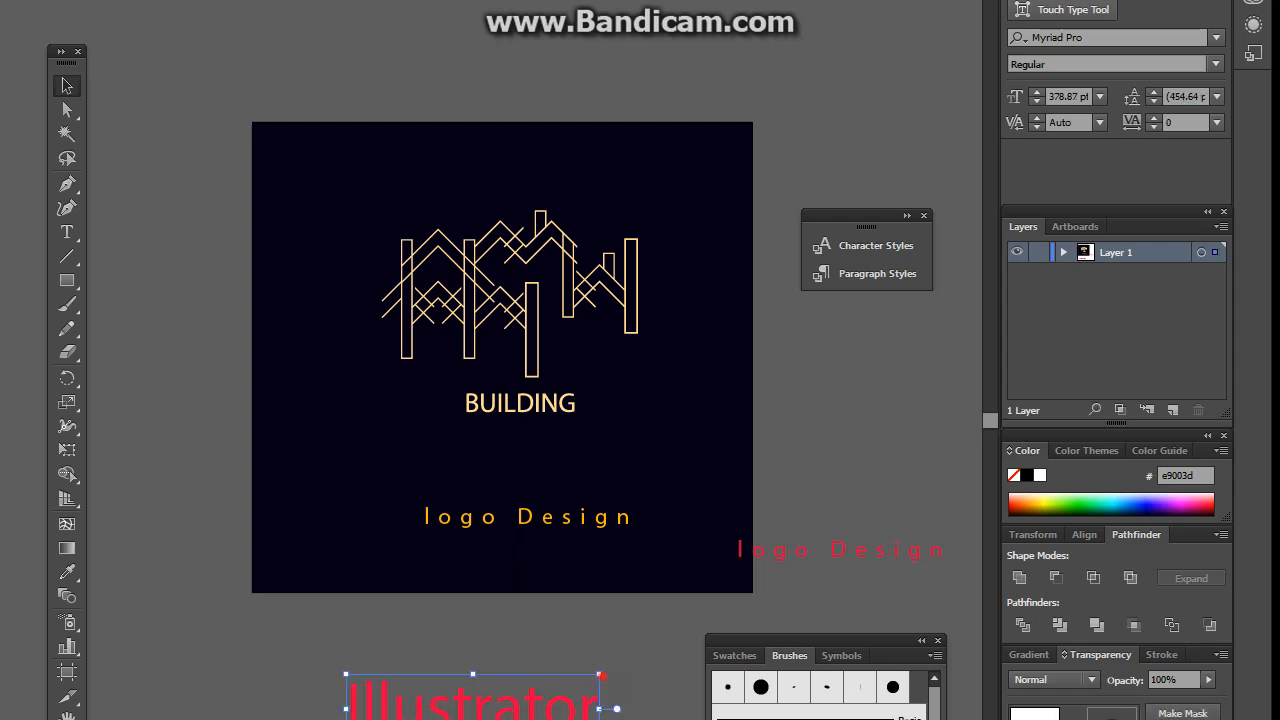
{"action": "mouse_move", "coordinate": [601, 676]}
{"action": "left_mouse_down"}
{"action": "mouse_move", "coordinate": [555, 688]}
{"action": "mouse_move", "coordinate": [439, 664]}
{"action": "mouse_move", "coordinate": [573, 462]}
{"action": "mouse_move", "coordinate": [572, 484]}
{"action": "left_mouse_up"}
{"action": "left_click", "coordinate": [543, 646]}
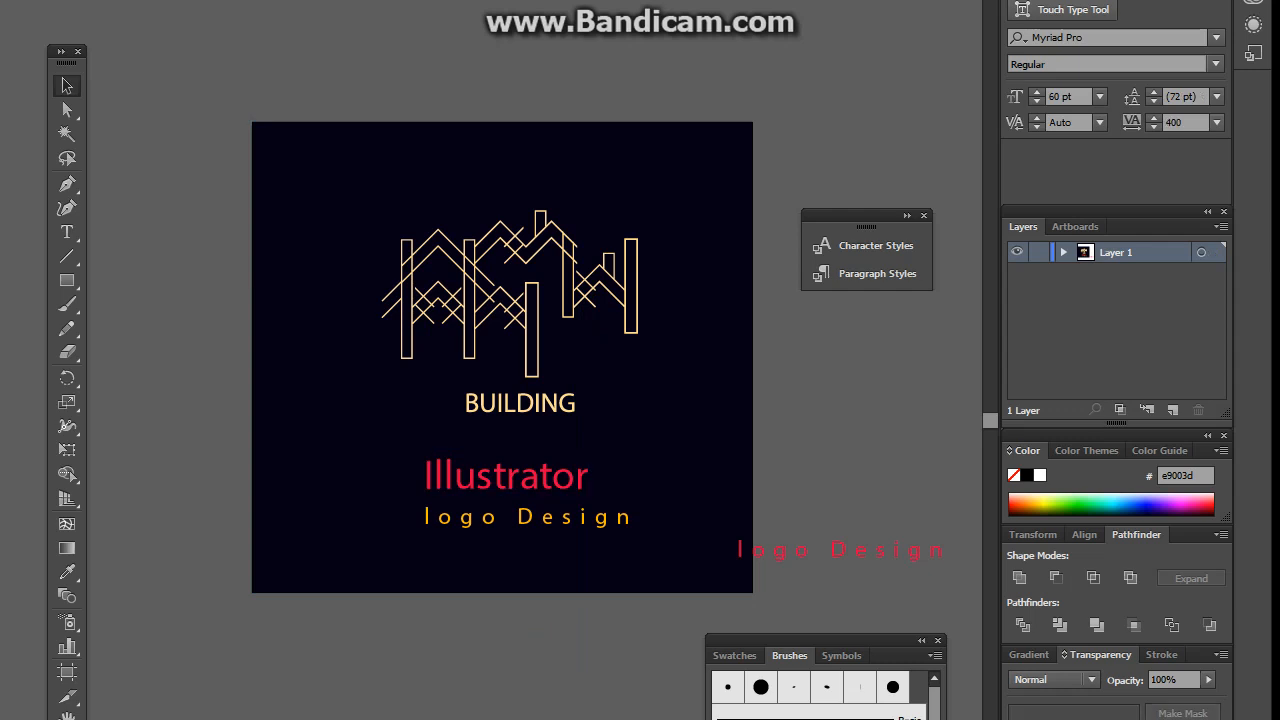
- Reposition the yellow "logo Design" text so it sits centred closely beneath "Illustrator"
{"action": "left_click_drag", "start_coordinate": [508, 516], "coordinate": [560, 477]}
{"action": "left_click", "coordinate": [557, 583]}
{"action": "left_click", "coordinate": [568, 640]}
- Bring the red "logo Design" text back onto the background and align it beneath the yellow "logo Design" text
{"action": "left_click_drag", "start_coordinate": [795, 552], "coordinate": [497, 552]}
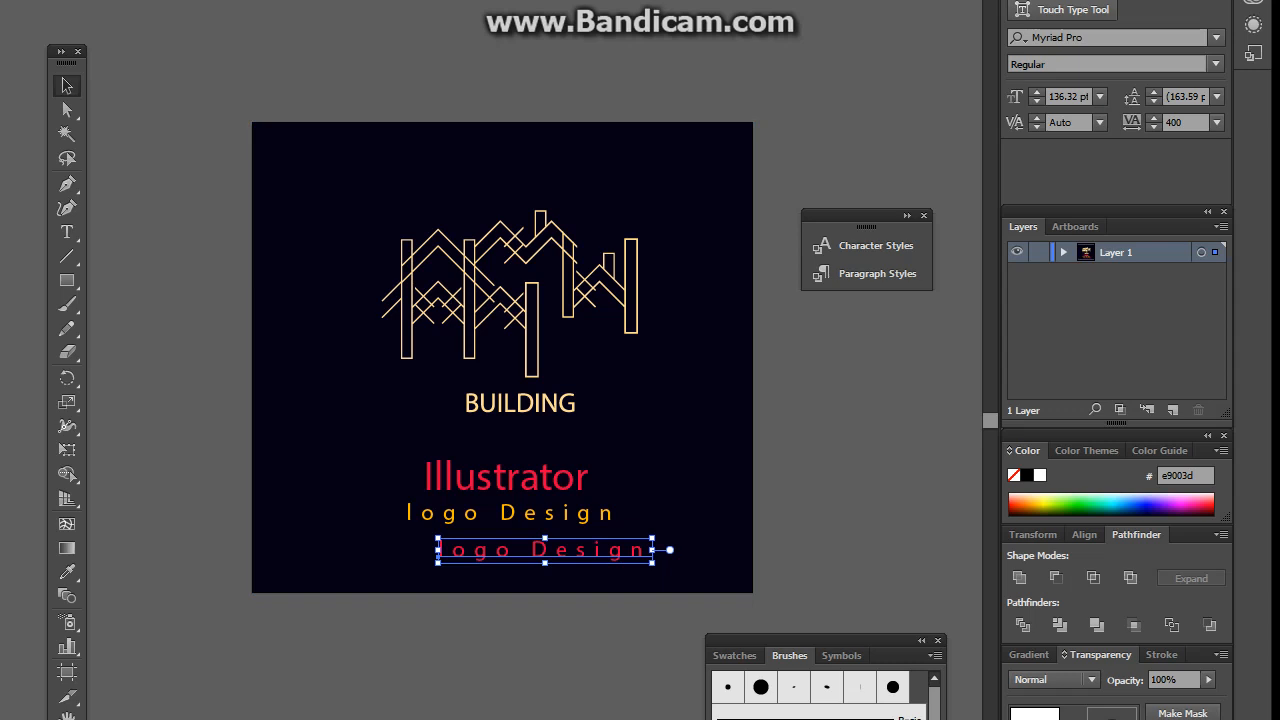
{"action": "left_click", "coordinate": [568, 640]}
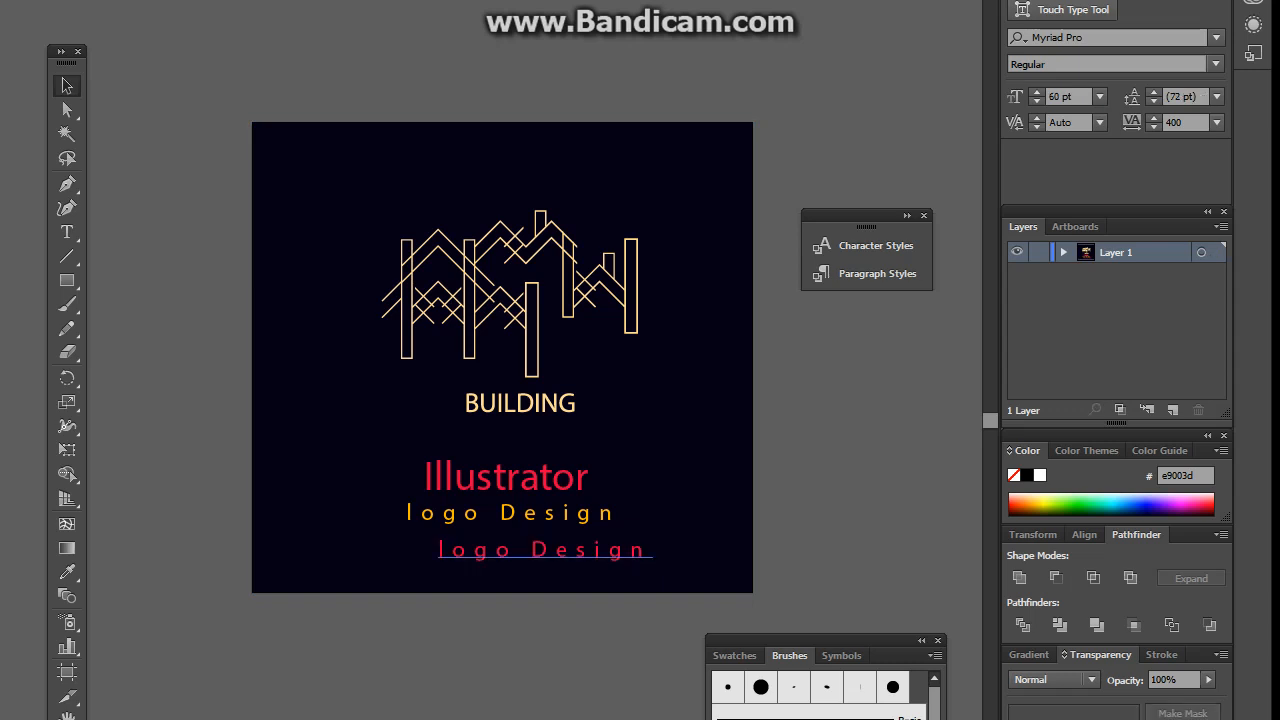
{"action": "left_click", "coordinate": [593, 557]}
{"action": "left_click", "coordinate": [580, 603]}
{"action": "left_click_drag", "start_coordinate": [580, 543], "coordinate": [548, 547]}
- Replace the red "logo Design" text with "dsign by" followed by the designer's first name
{"action": "left_click", "coordinate": [67, 256]}
{"action": "left_click", "coordinate": [67, 232]}
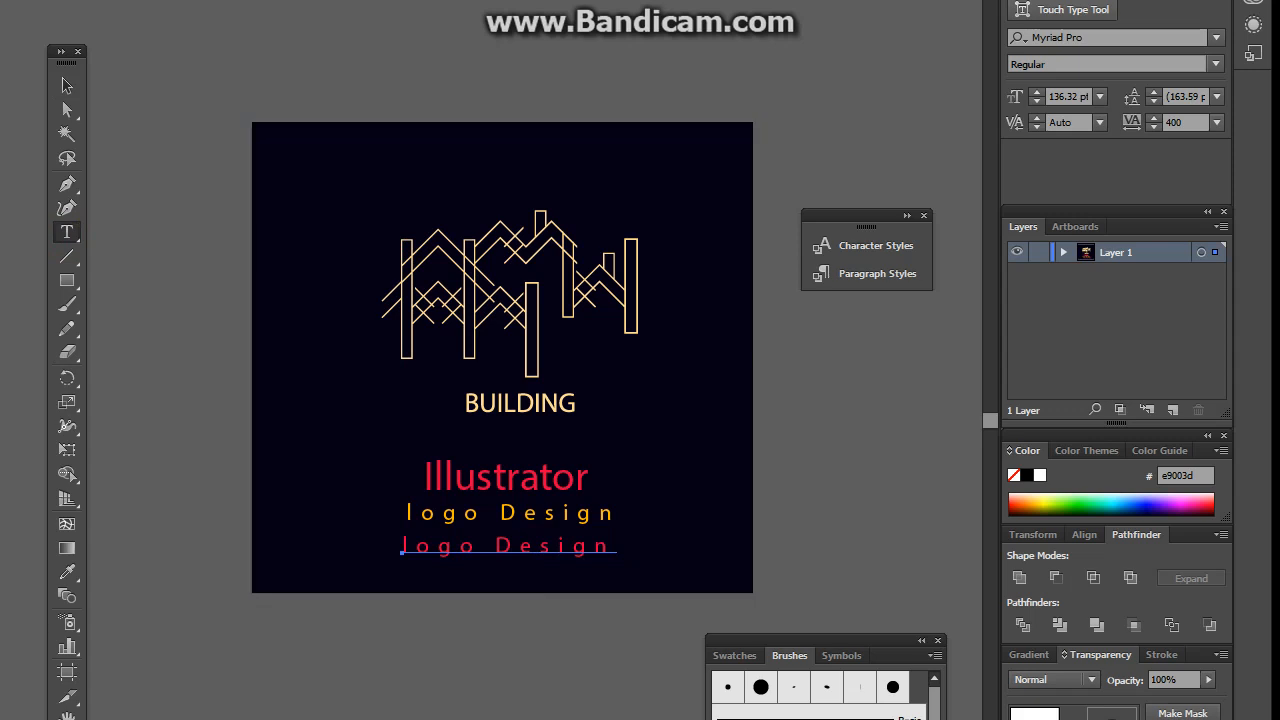
{"action": "left_click_drag", "start_coordinate": [402, 548], "coordinate": [595, 546]}
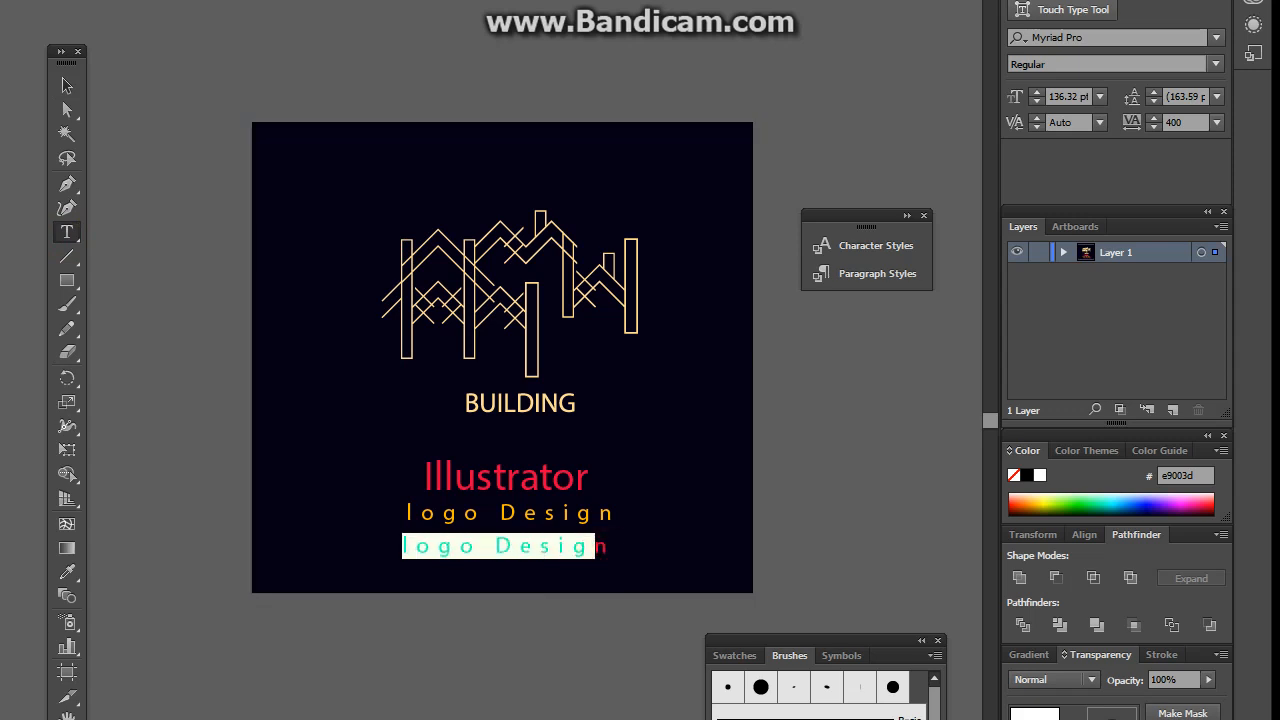
{"action": "type", "text": "dsign by Luisn"}
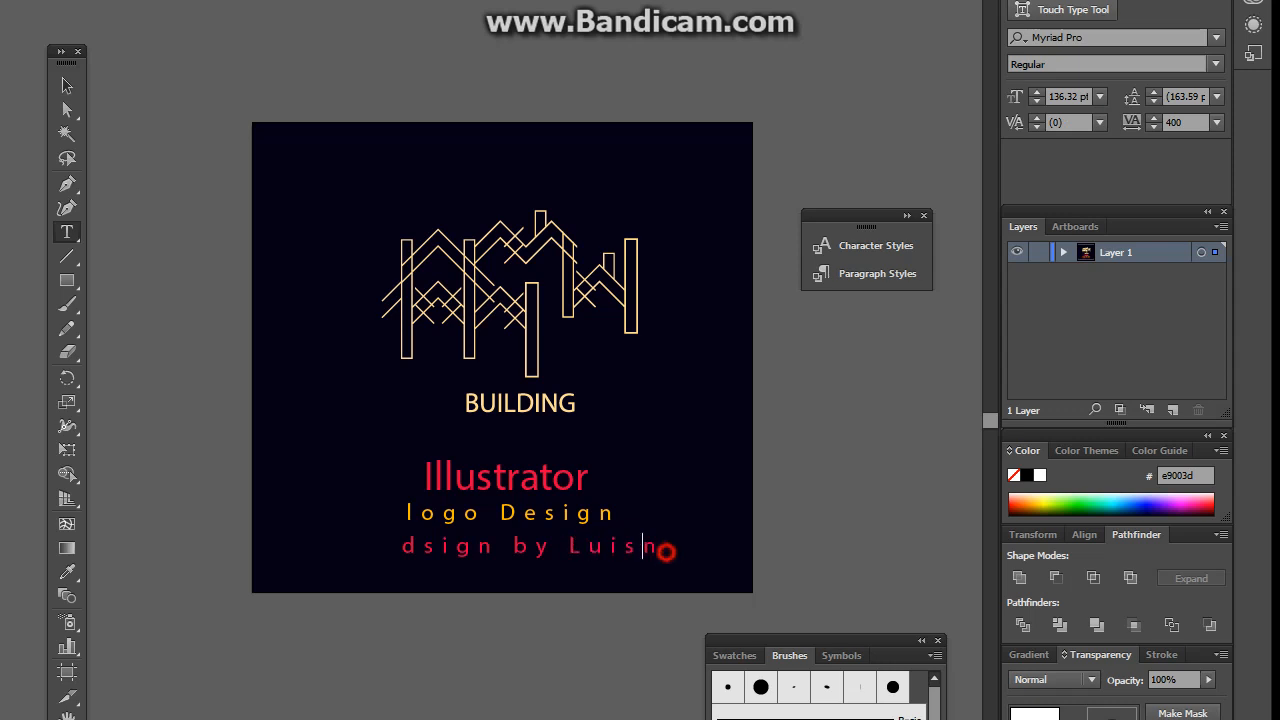
{"action": "left_click_drag", "start_coordinate": [666, 552], "coordinate": [645, 550]}
{"action": "key", "text": "BackSpace"}
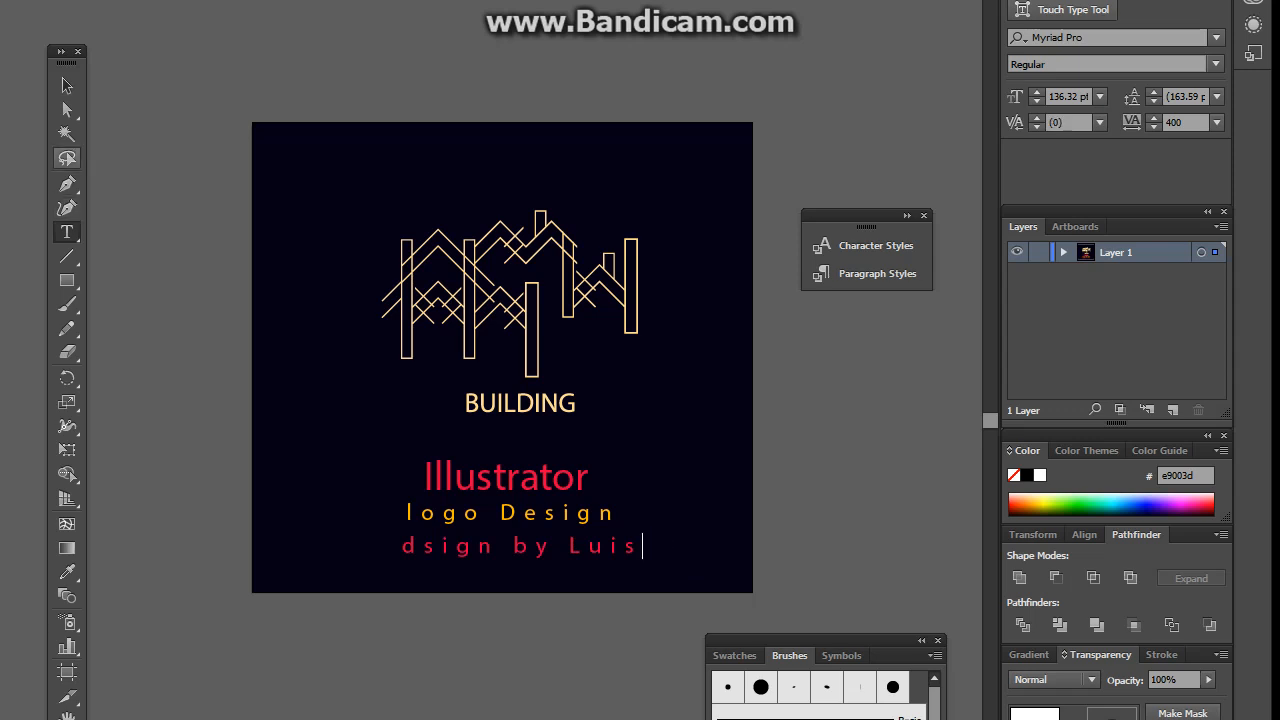
- Set the tracking of the red designer credit line to 0
{"action": "triple_click", "coordinate": [497, 556]}
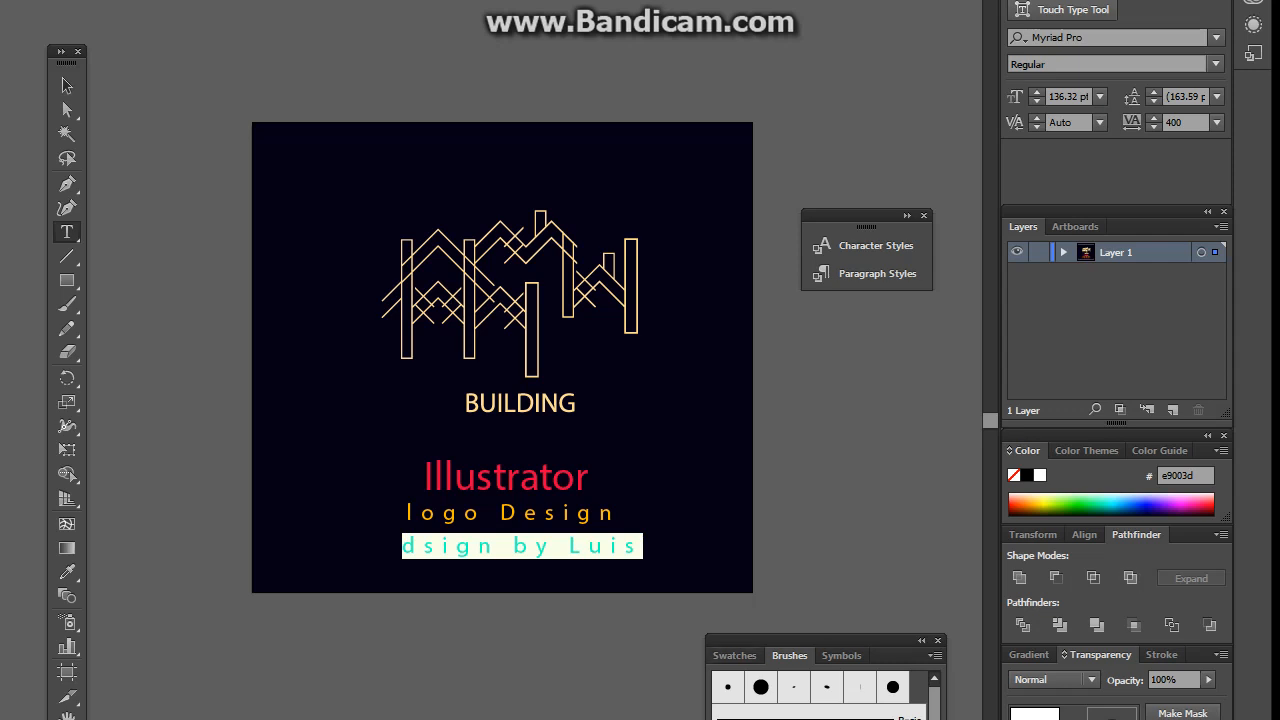
{"action": "left_click", "coordinate": [1093, 0]}
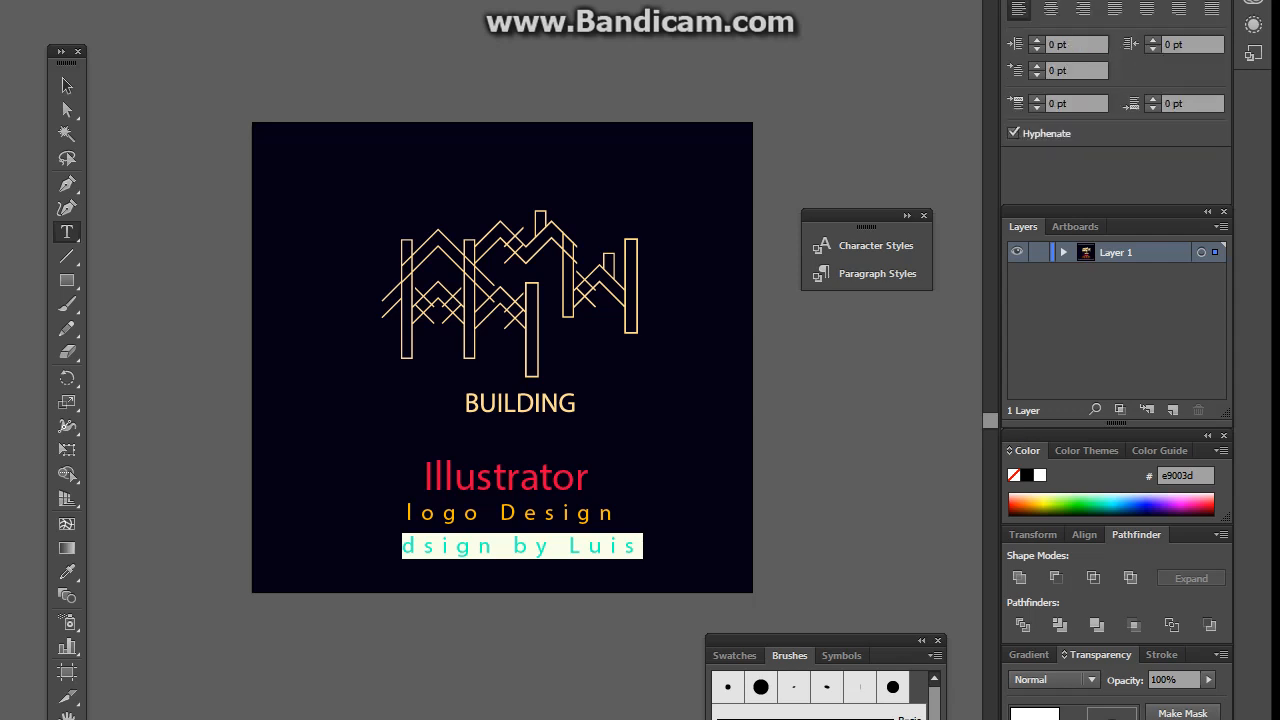
{"action": "left_click", "coordinate": [1034, 0]}
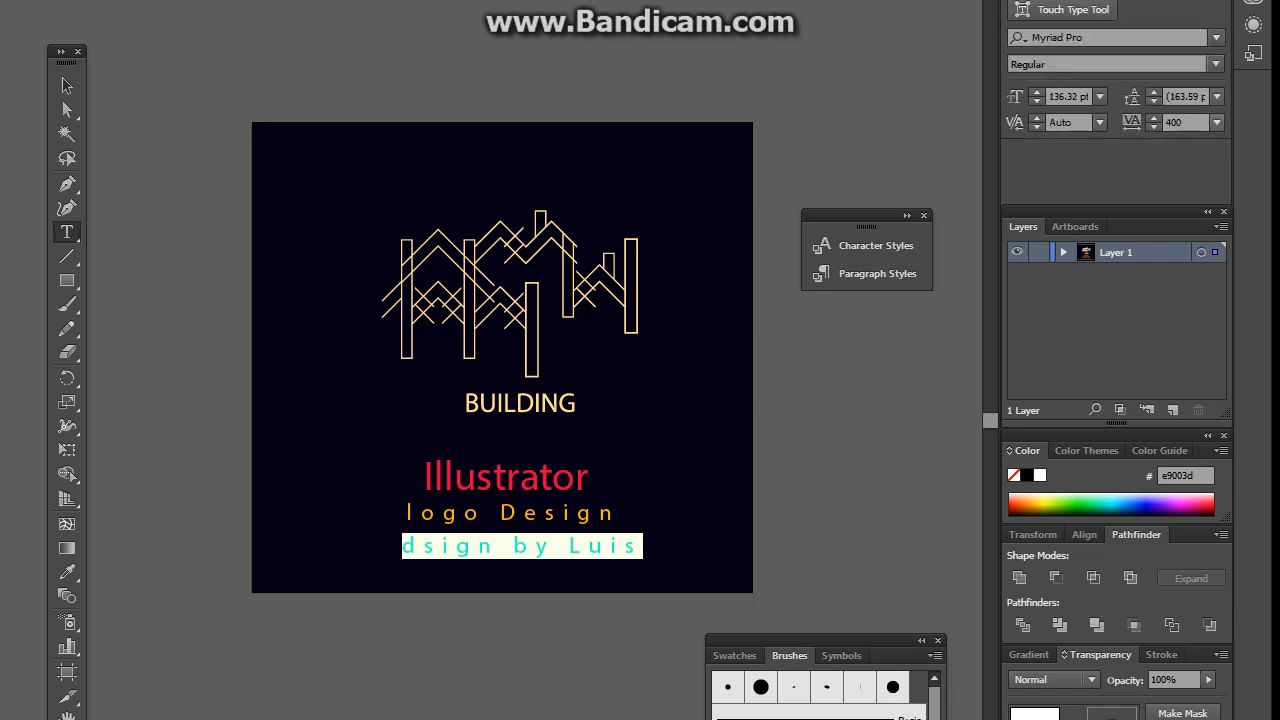
{"action": "left_click", "coordinate": [1216, 122]}
{"action": "left_click", "coordinate": [1191, 281]}
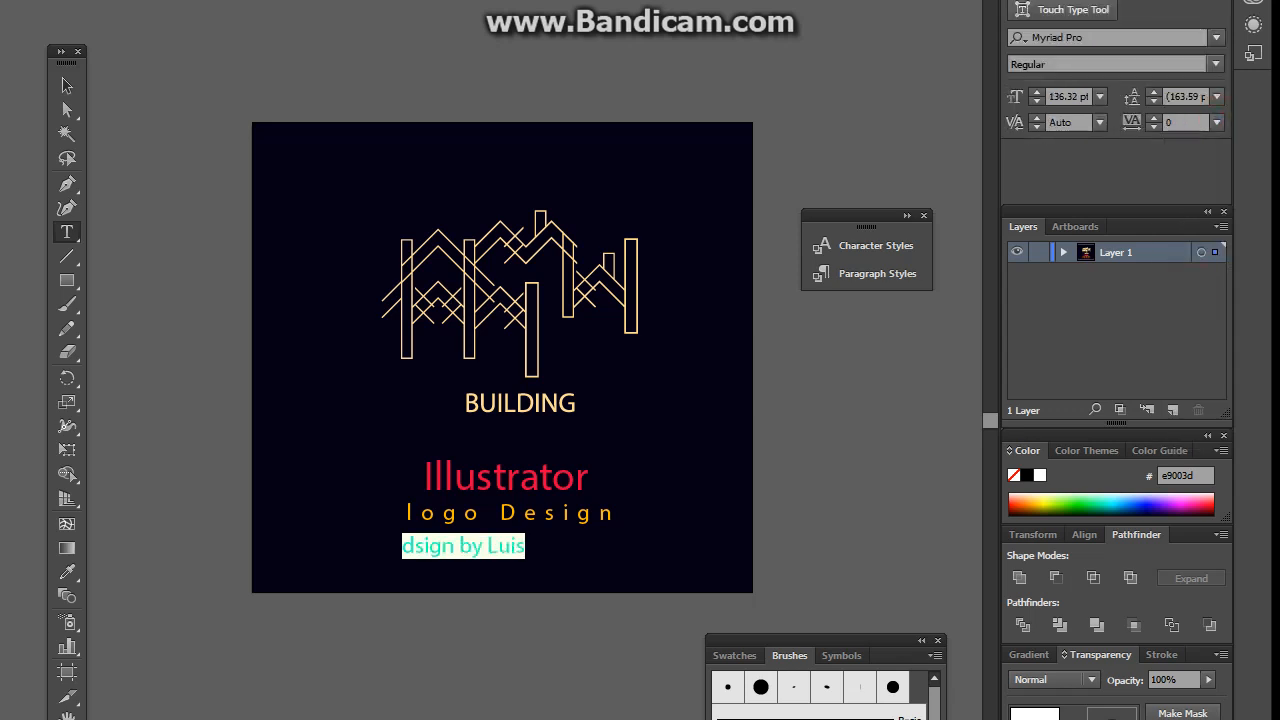
{"action": "left_click", "coordinate": [67, 86]}
{"action": "left_click", "coordinate": [440, 635]}
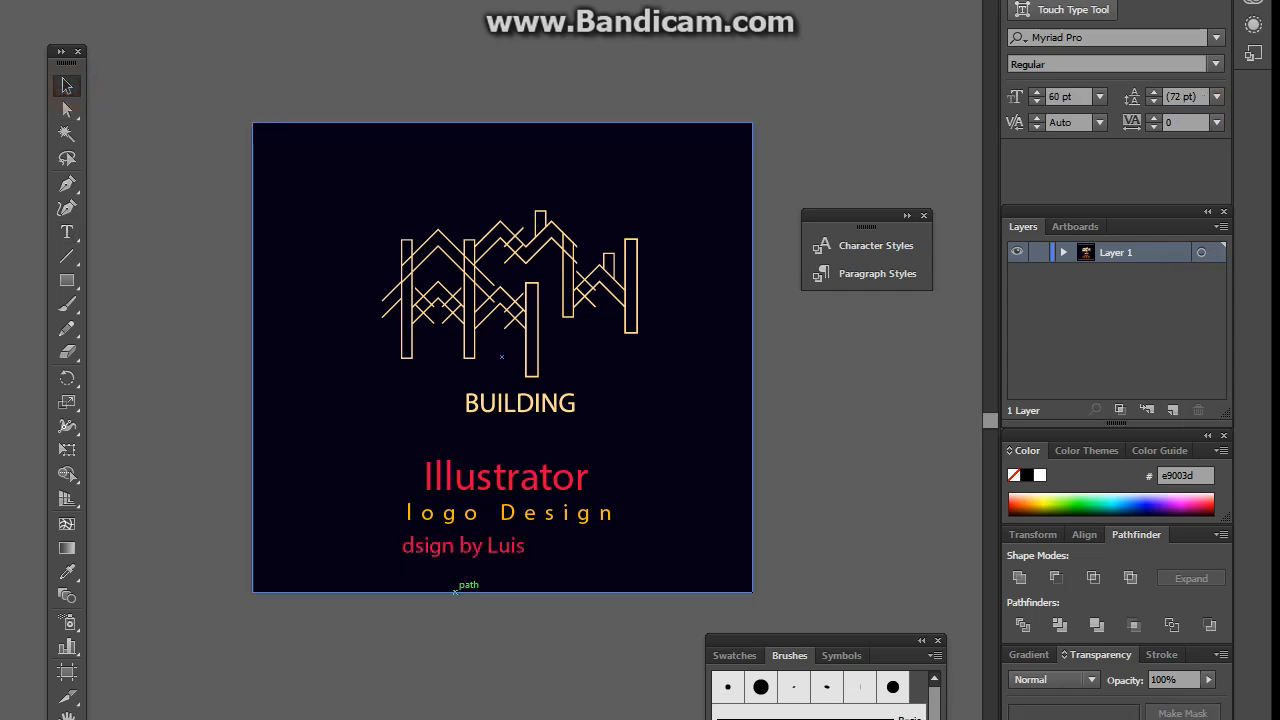
- Centre the red credit line beneath the yellow "logo Design" text and correct its first word to "Design"
{"action": "left_click_drag", "start_coordinate": [462, 548], "coordinate": [498, 558]}
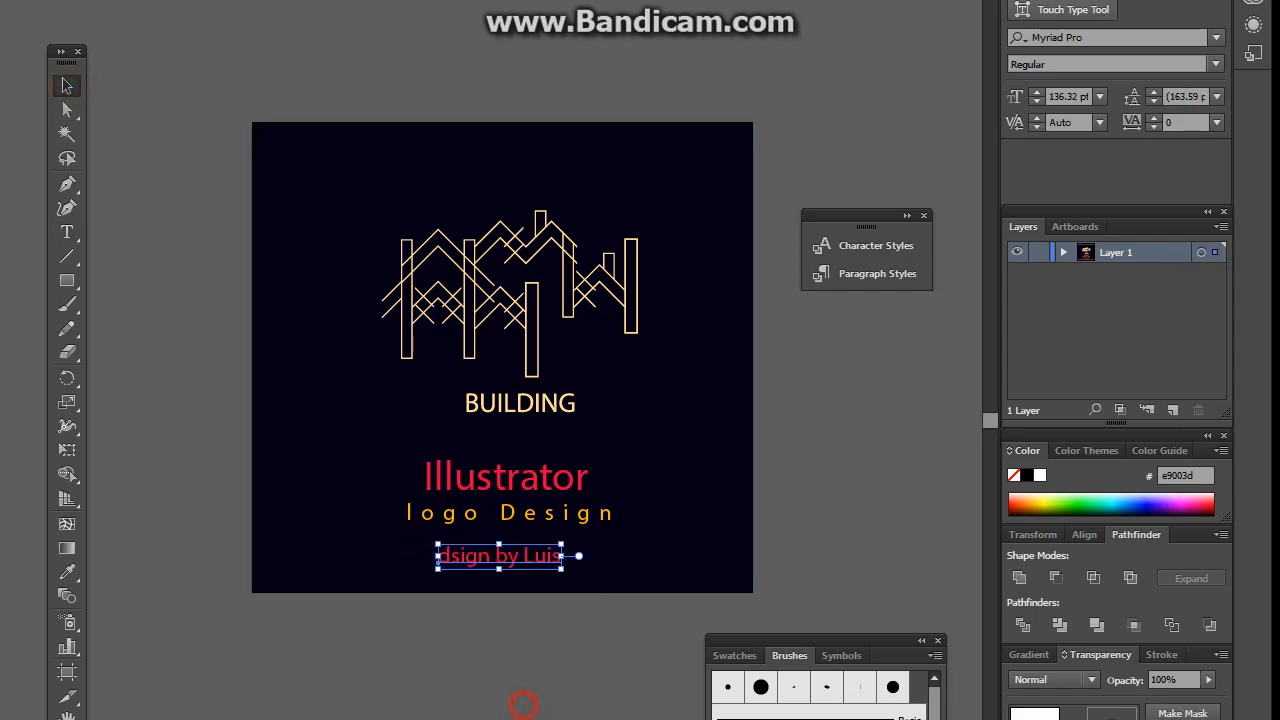
{"action": "left_click", "coordinate": [523, 700]}
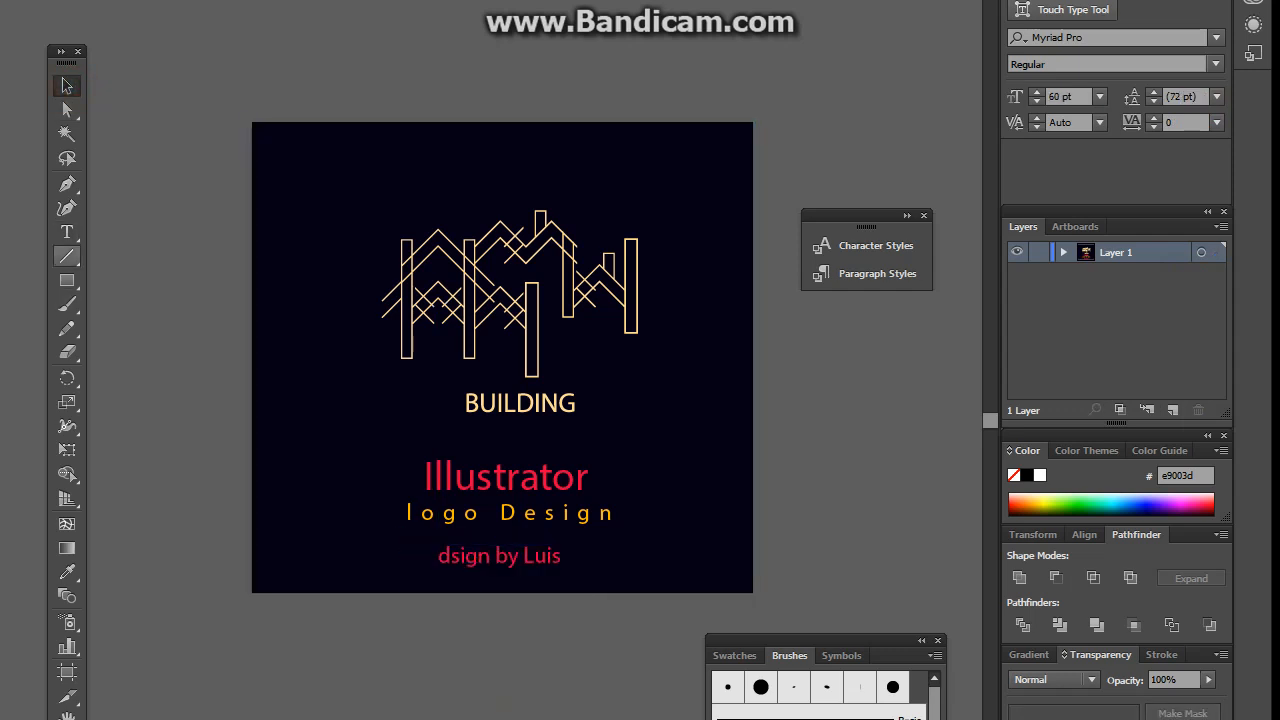
{"action": "left_click", "coordinate": [66, 232]}
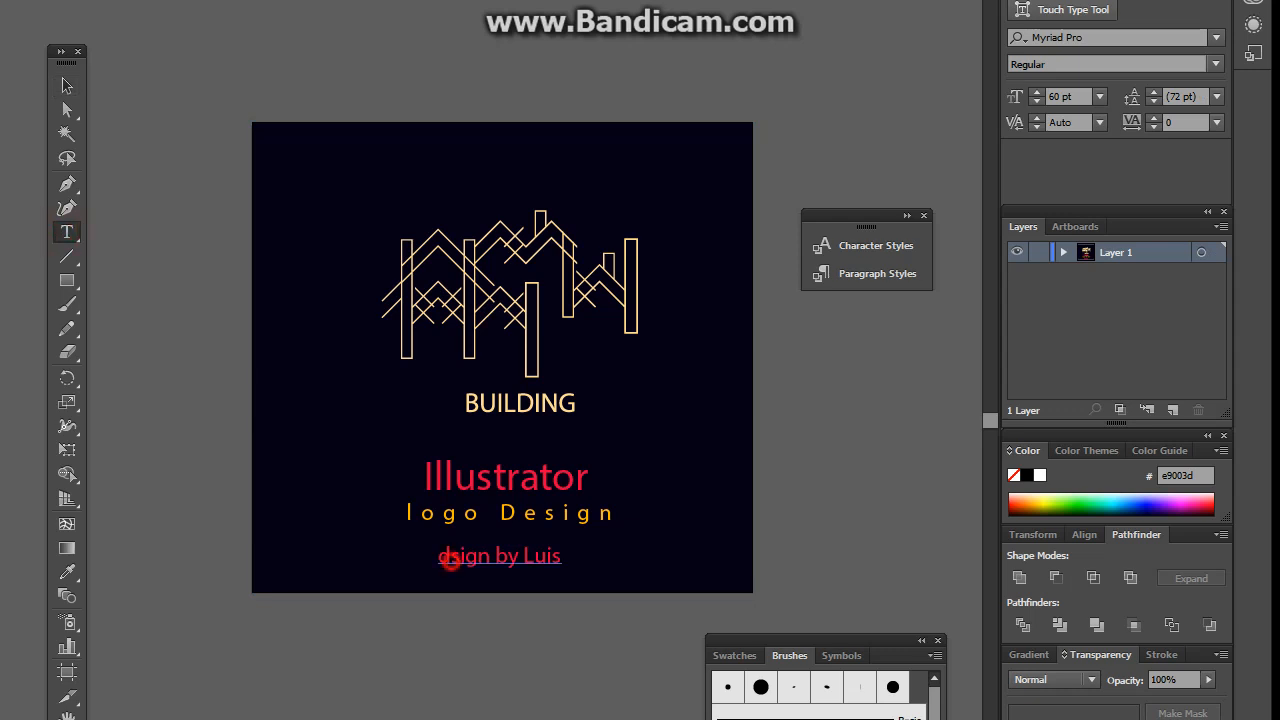
{"action": "left_click", "coordinate": [450, 560]}
{"action": "key", "text": "BackSpace"}
{"action": "type", "text": "D"}
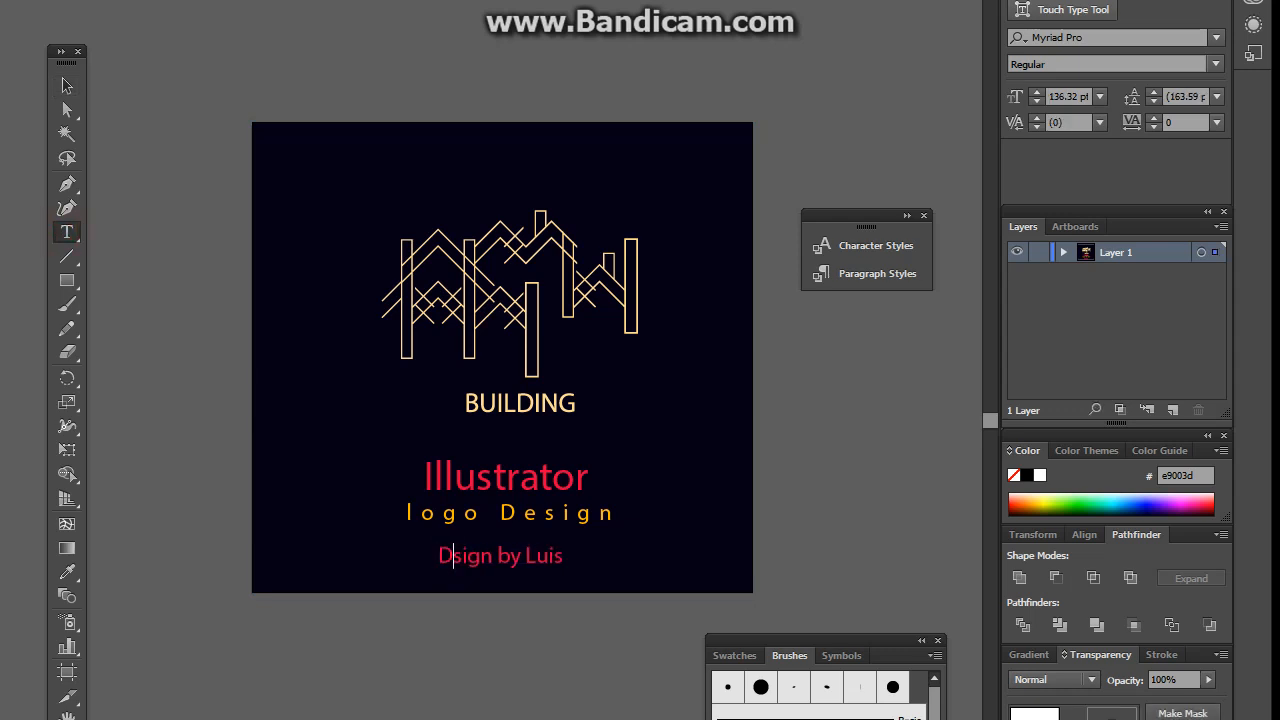
{"action": "scroll", "coordinate": [502, 370], "scroll_direction": "up", "scroll_amount": 1}
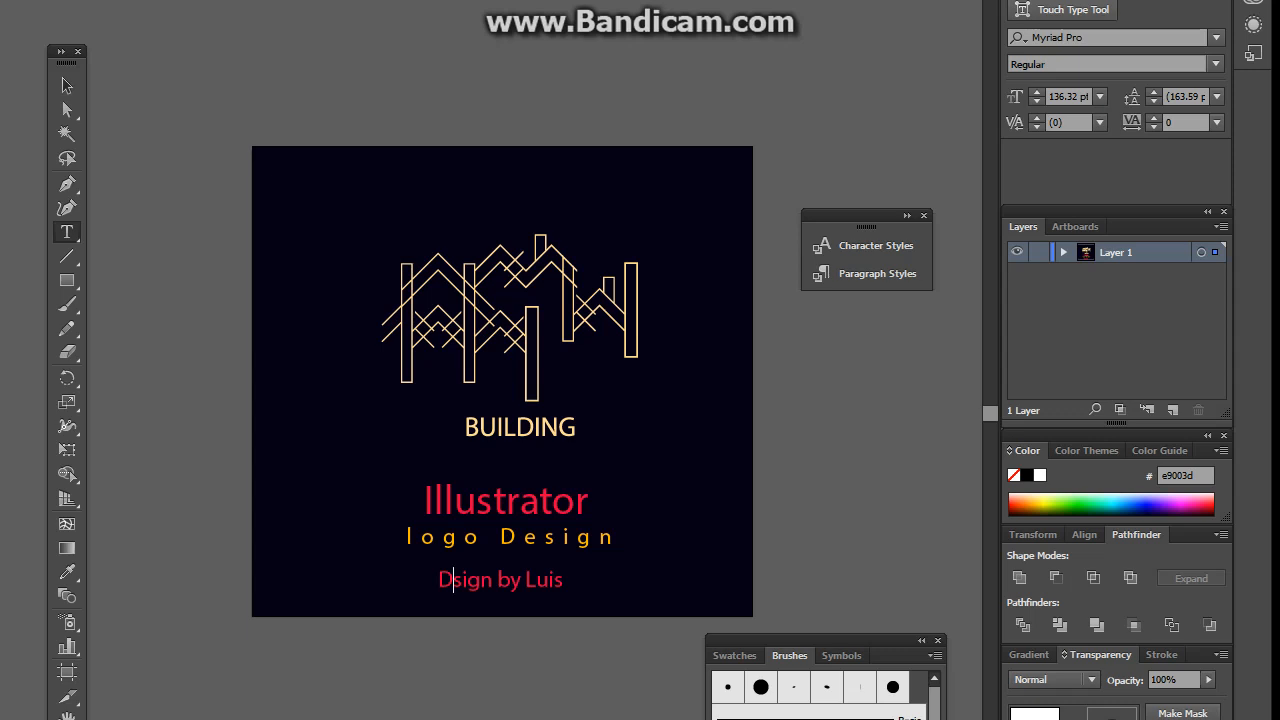
{"action": "type", "text": "e"}
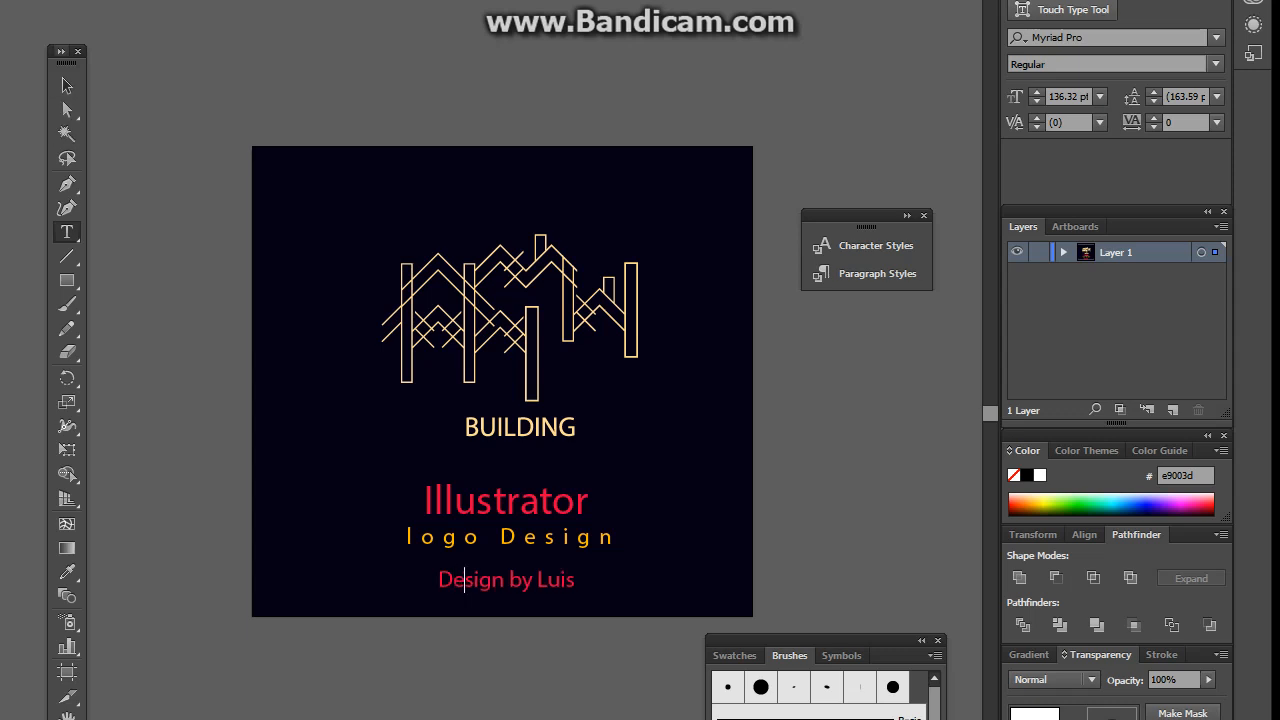
{"action": "left_click", "coordinate": [67, 85]}
{"action": "left_click", "coordinate": [444, 676]}
- Recolour the designer credit line turquoise (3fffad) and place it in the lower-right corner of the dark background
{"action": "left_click", "coordinate": [504, 574]}
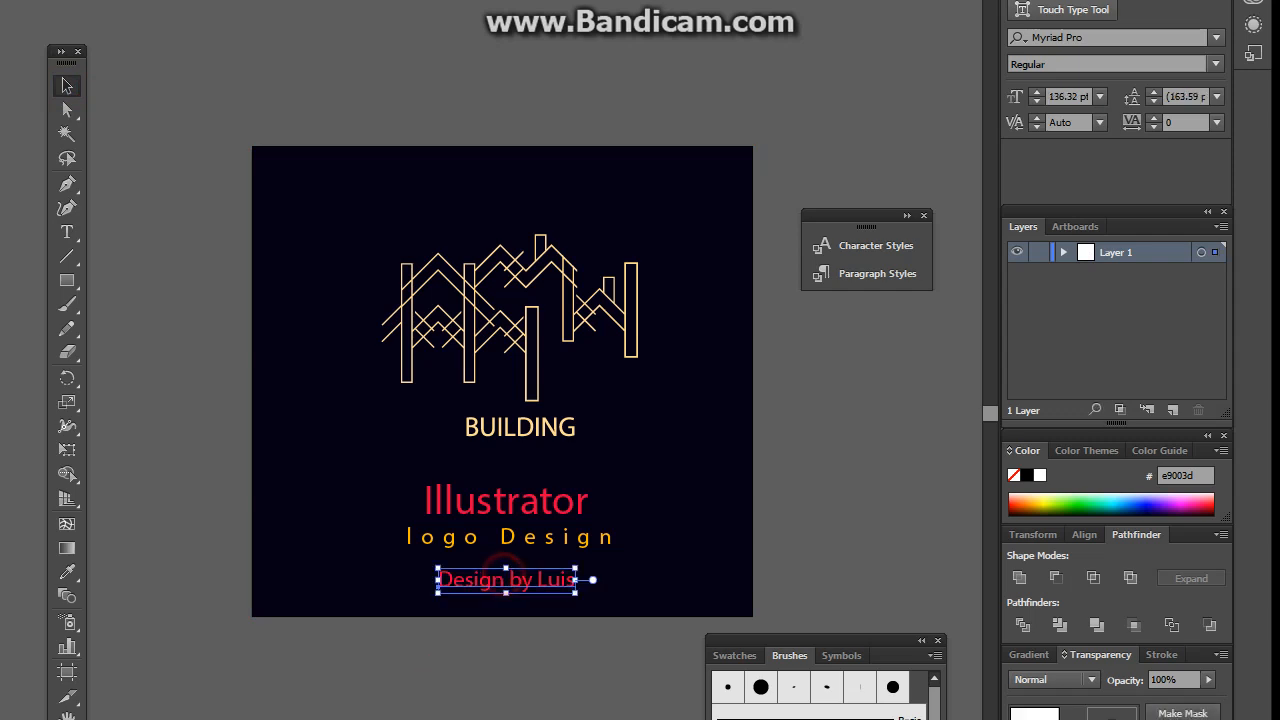
{"action": "left_click", "coordinate": [1095, 500]}
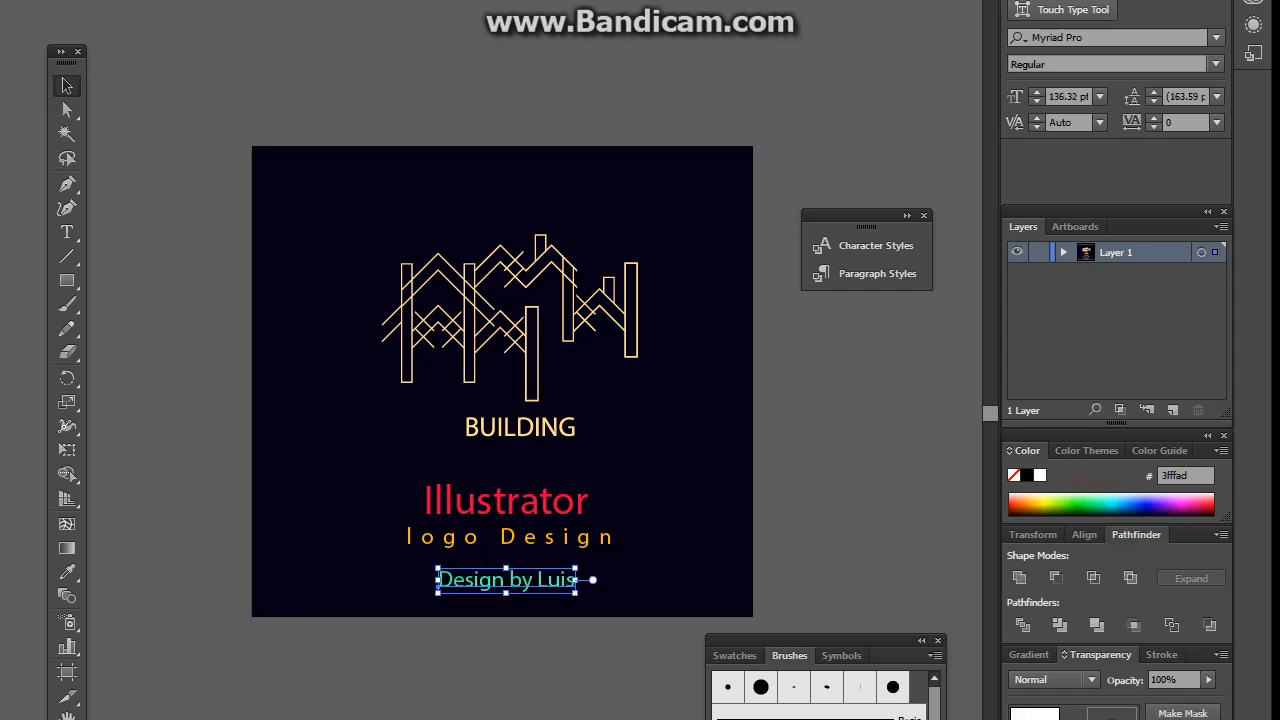
{"action": "left_click_drag", "start_coordinate": [549, 579], "coordinate": [694, 583]}
{"action": "left_click", "coordinate": [597, 670]}
{"action": "left_click", "coordinate": [580, 663]}
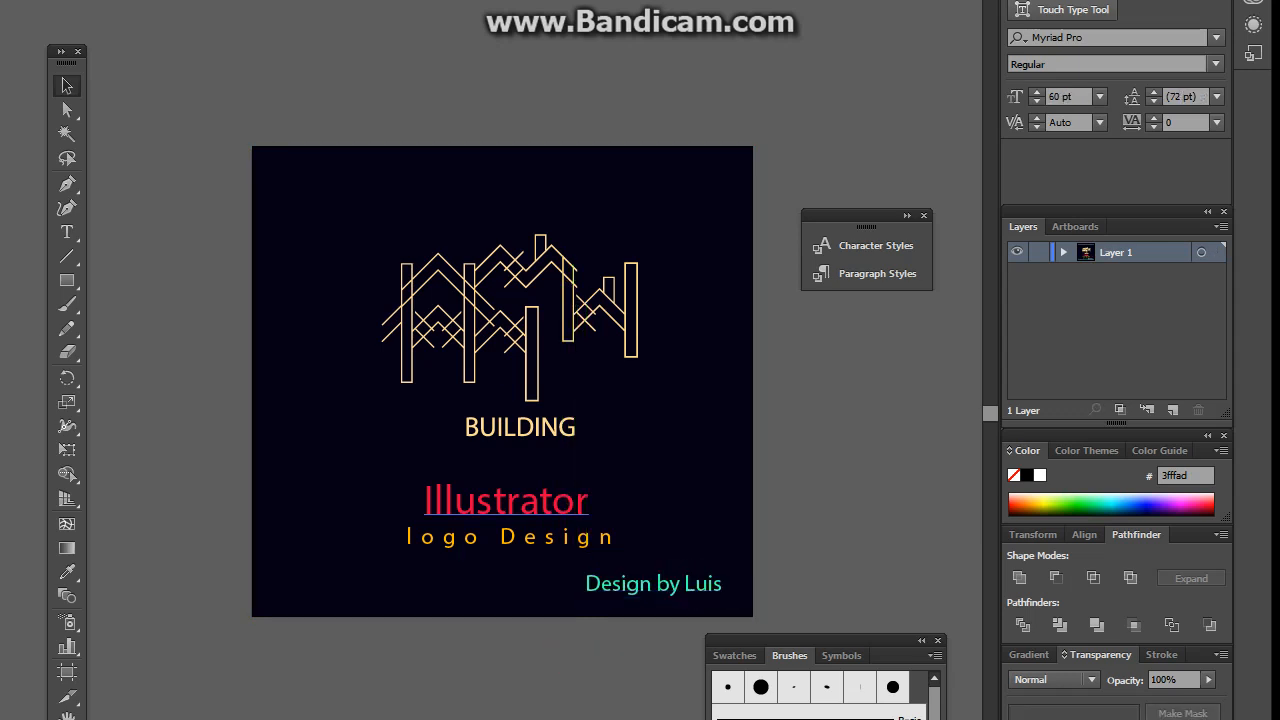
- Move the "Illustrator" and "logo Design" texts up so they sit closely stacked beneath "BUILDING"
{"action": "left_click_drag", "start_coordinate": [540, 502], "coordinate": [547, 478]}
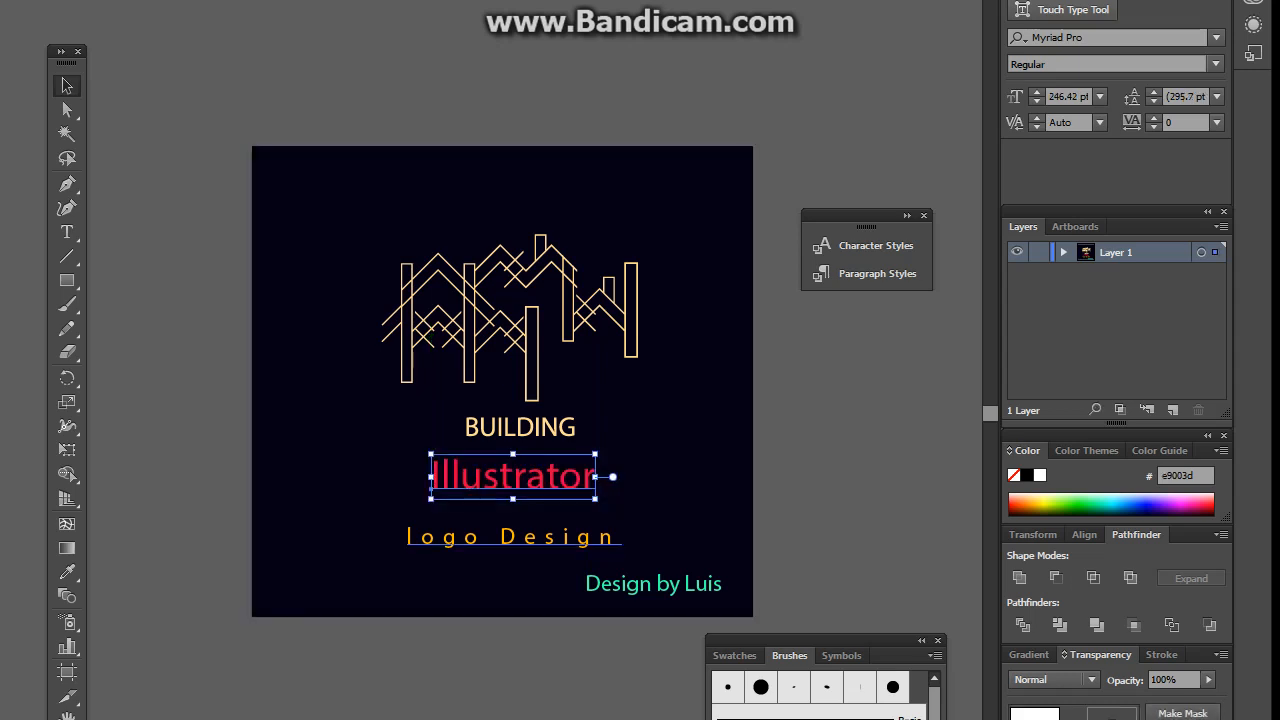
{"action": "left_click_drag", "start_coordinate": [520, 547], "coordinate": [531, 527]}
{"action": "left_click", "coordinate": [510, 675]}
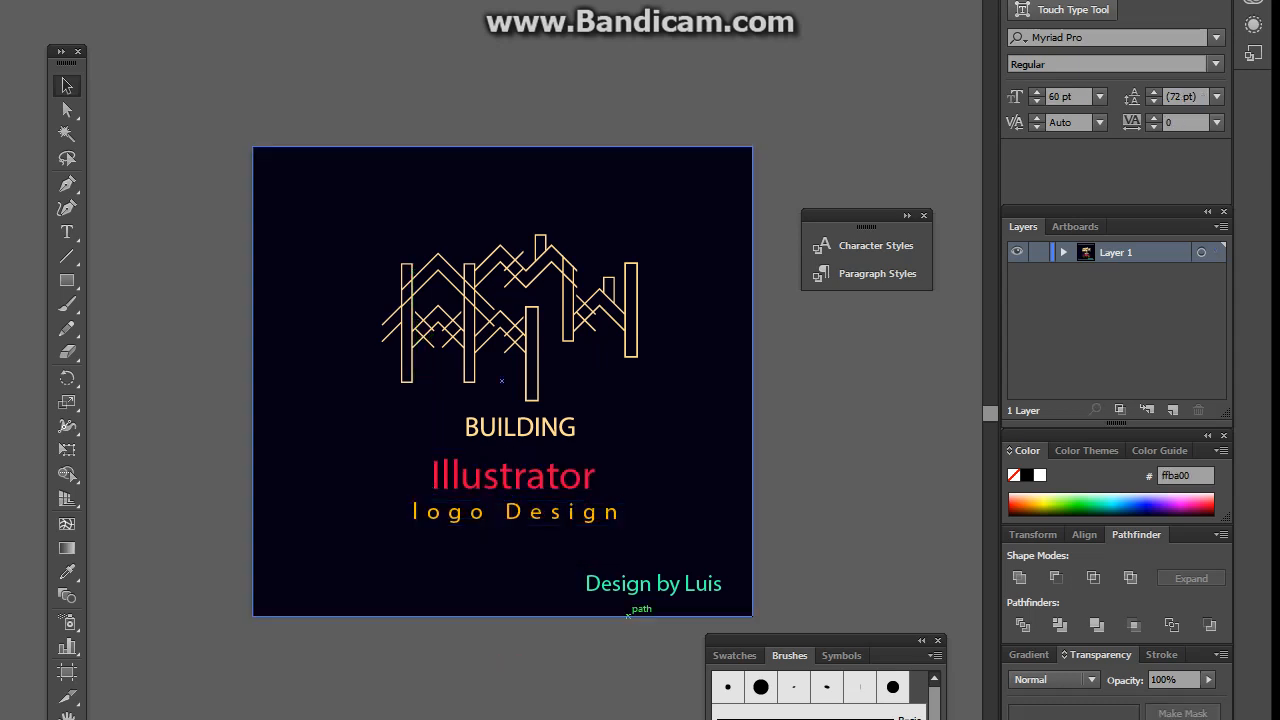
{"action": "left_click", "coordinate": [640, 586]}
{"action": "left_click", "coordinate": [580, 677]}
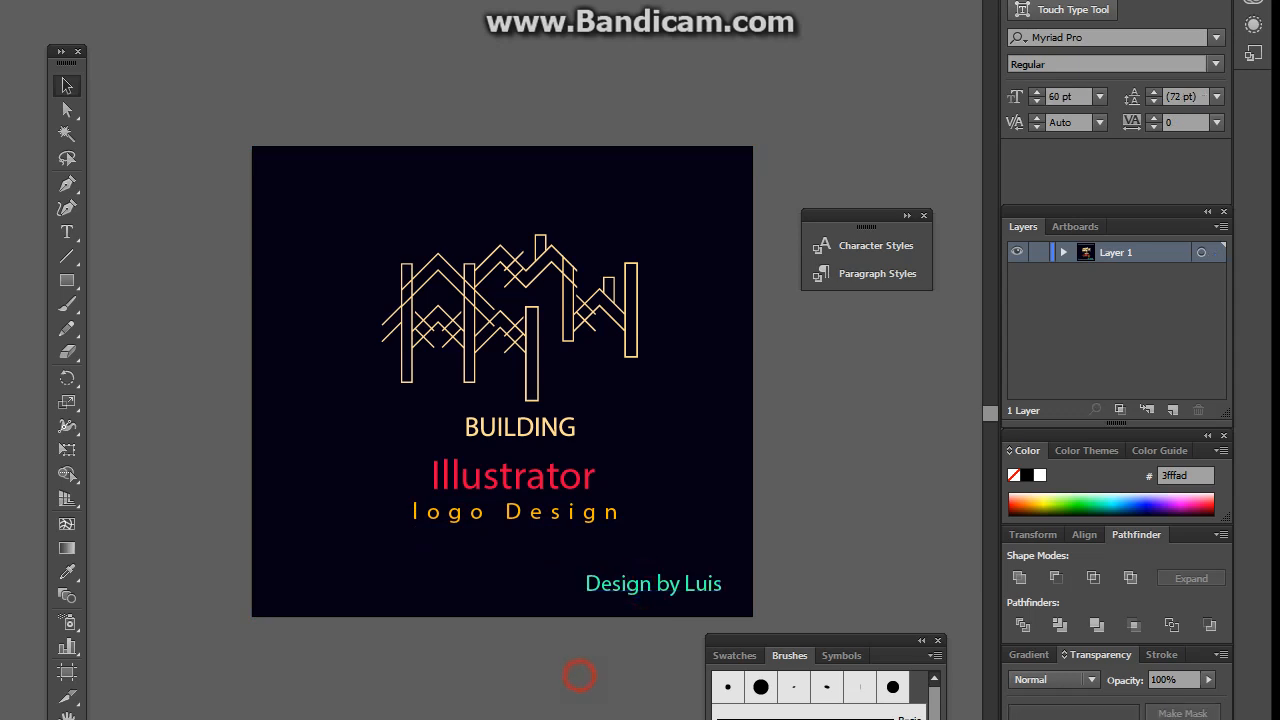
- Duplicate the gold building line art and scale the copy down beside the "Illustrator" text on the background
{"action": "left_click_drag", "start_coordinate": [530, 322], "coordinate": [365, 719]}
{"action": "left_click_drag", "start_coordinate": [475, 703], "coordinate": [335, 449]}
{"action": "left_click", "coordinate": [400, 719]}
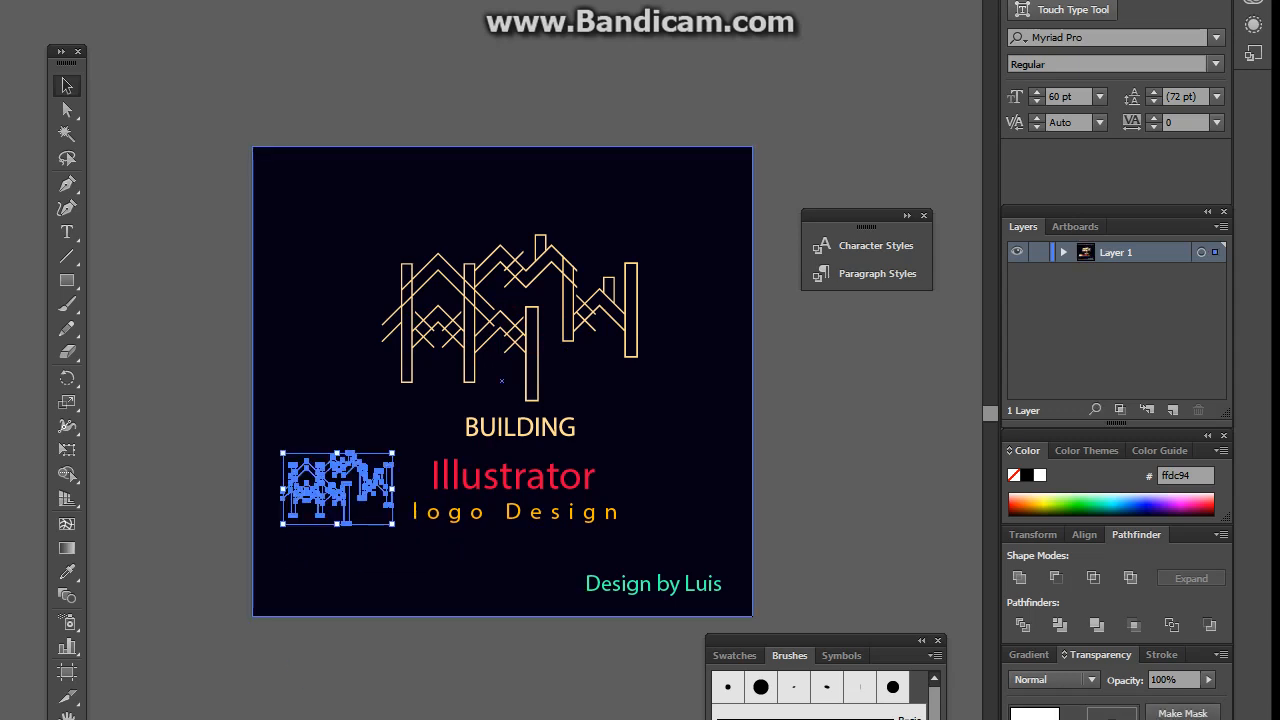
{"action": "left_click", "coordinate": [366, 591]}
{"action": "left_click", "coordinate": [366, 703]}
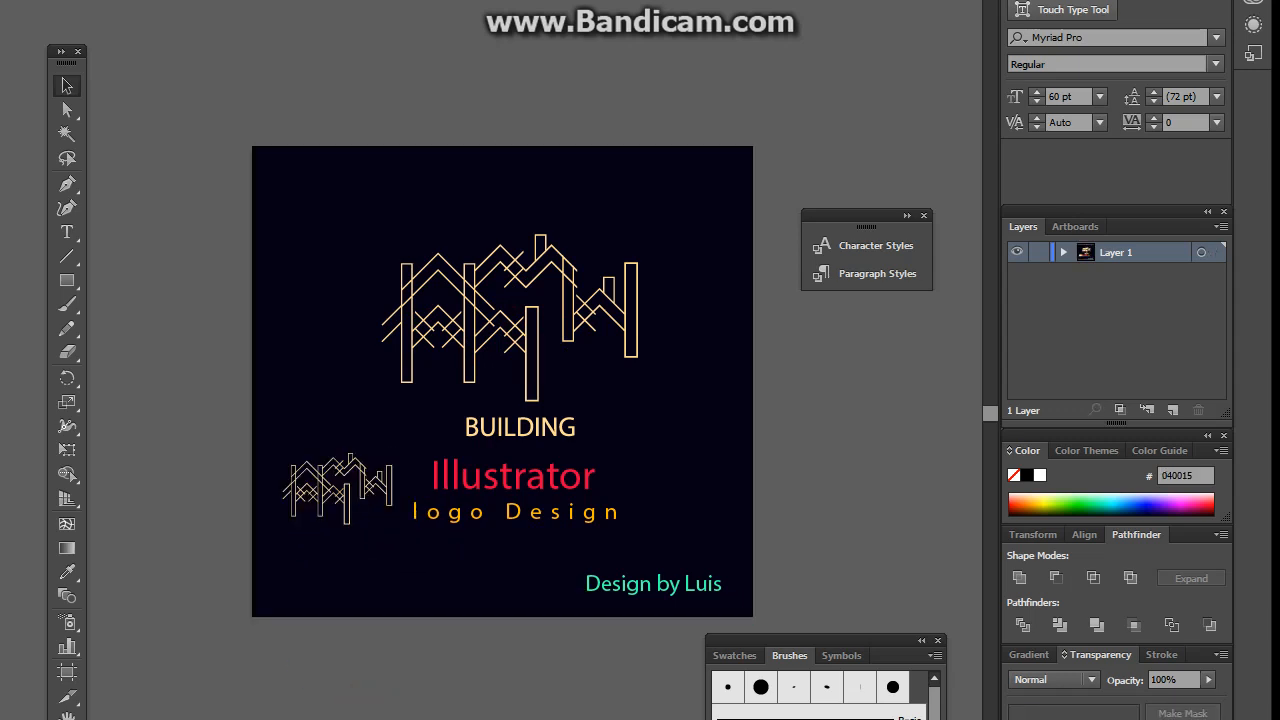
- Move the small building copy to the background's upper-left corner and recolour it red (ff153e)
{"action": "left_click", "coordinate": [352, 462]}
{"action": "left_click_drag", "start_coordinate": [352, 462], "coordinate": [336, 253]}
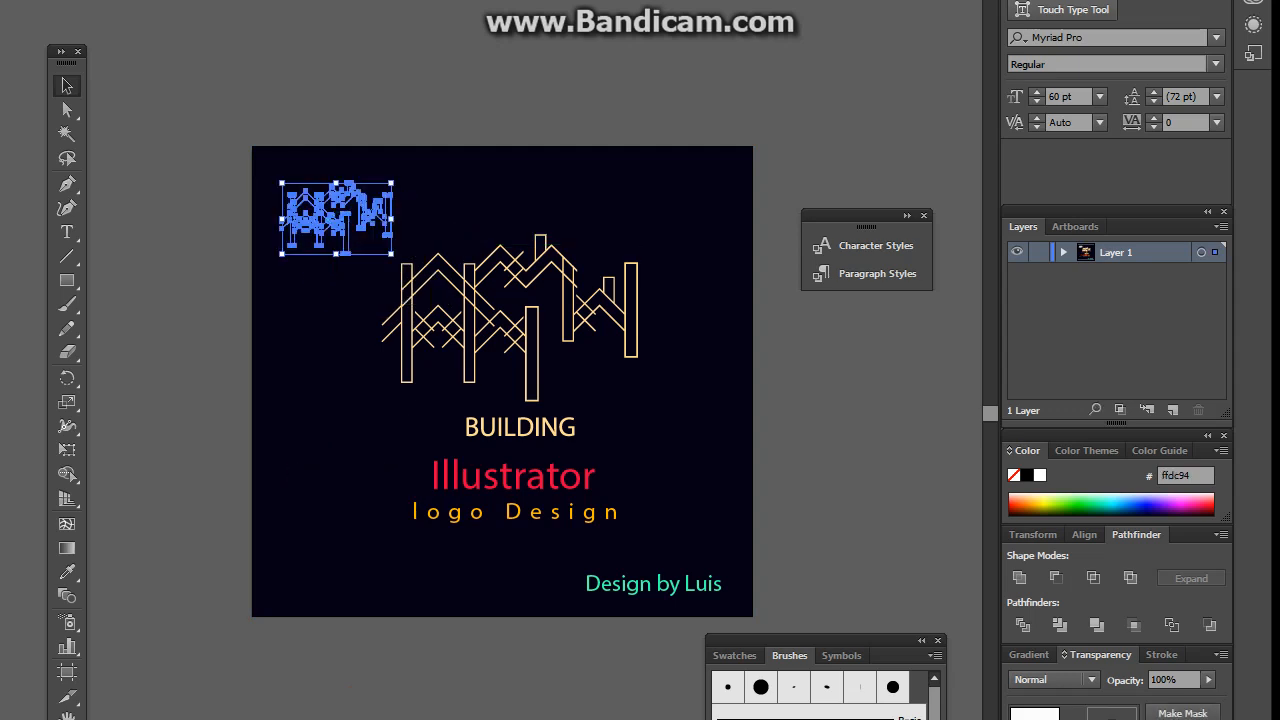
{"action": "left_click", "coordinate": [1204, 503]}
{"action": "key", "text": "ctrl+shift+a"}
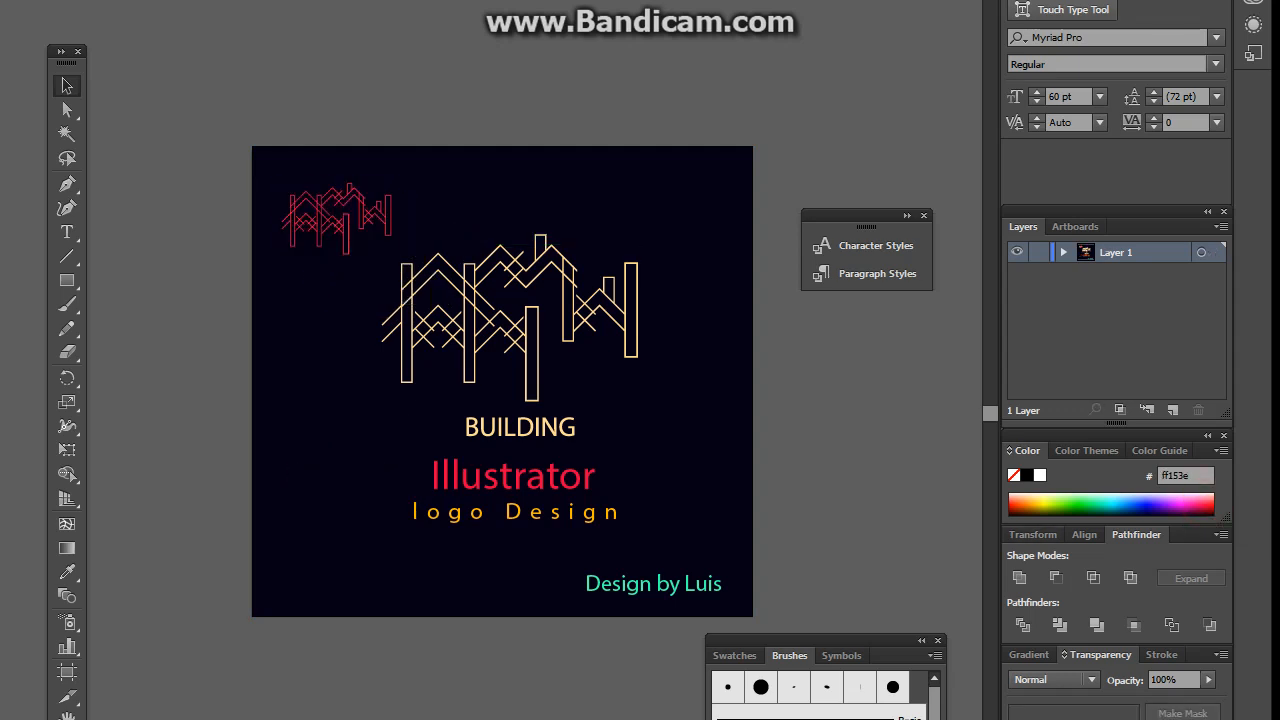
- Change the colour of the small building copy to ff0043
{"action": "left_click", "coordinate": [331, 207]}
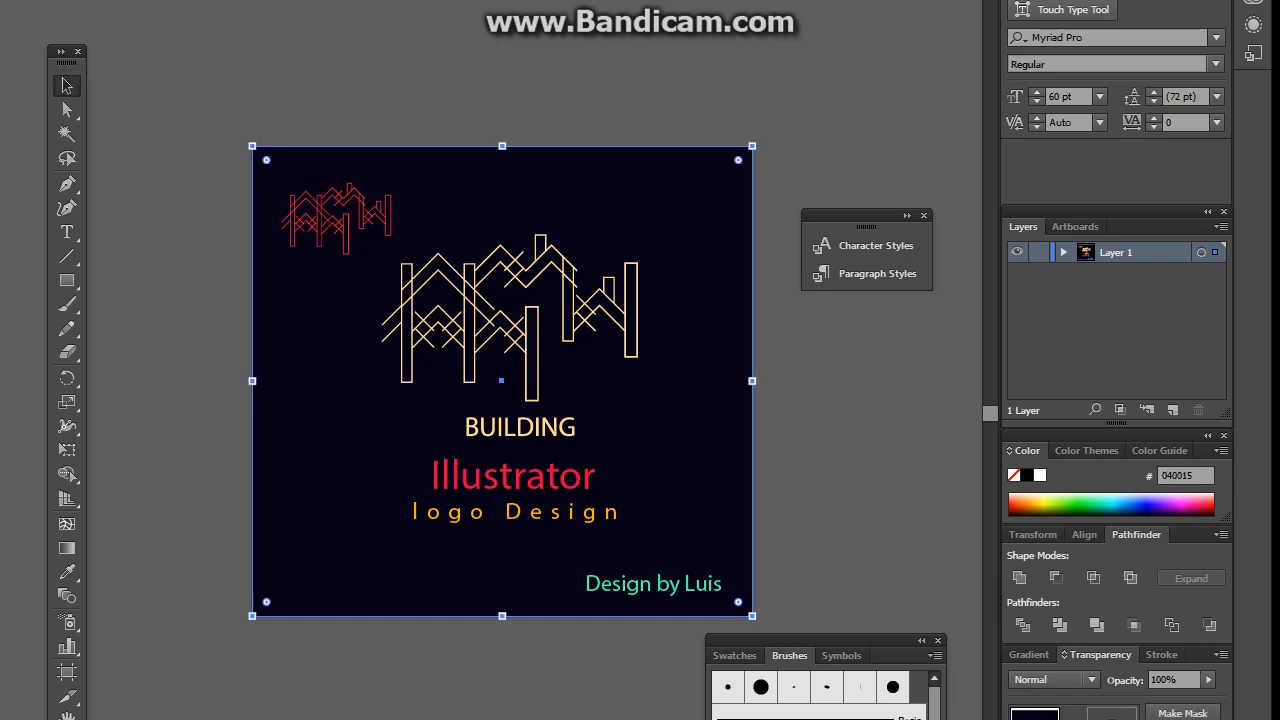
{"action": "left_click", "coordinate": [337, 206]}
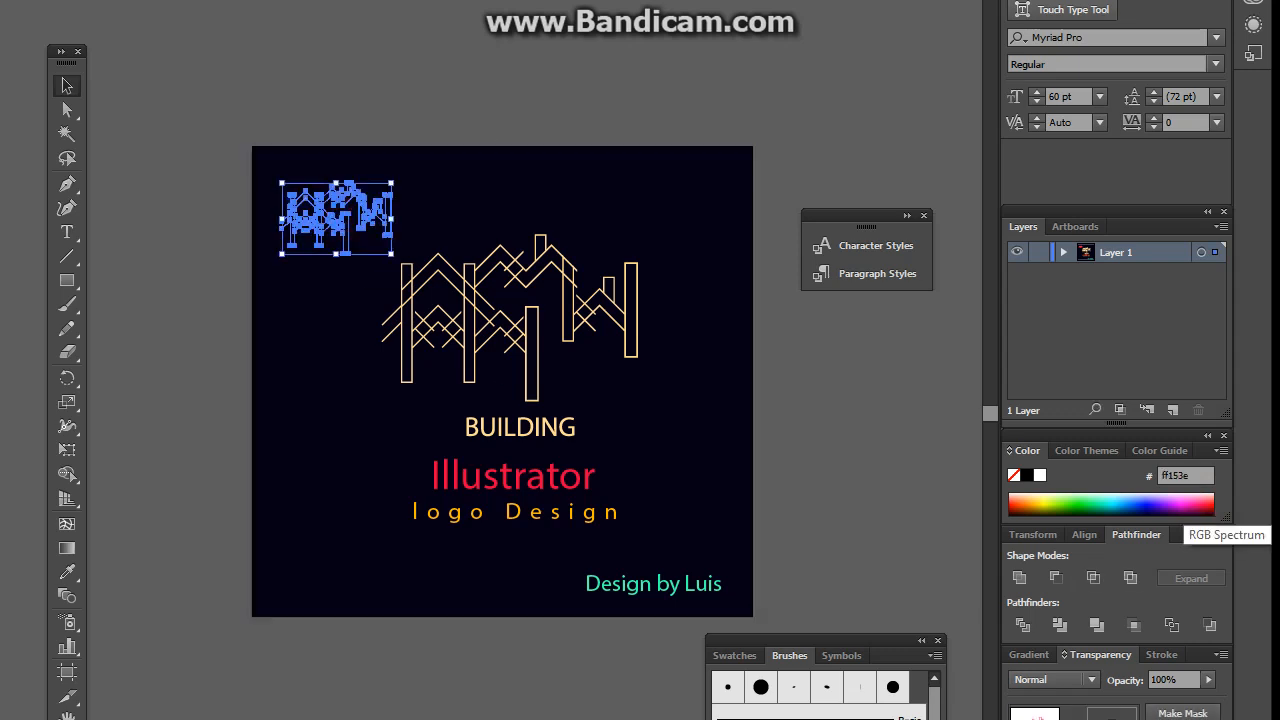
{"action": "left_click", "coordinate": [1202, 504]}
{"action": "key", "text": "ctrl+shift+a"}
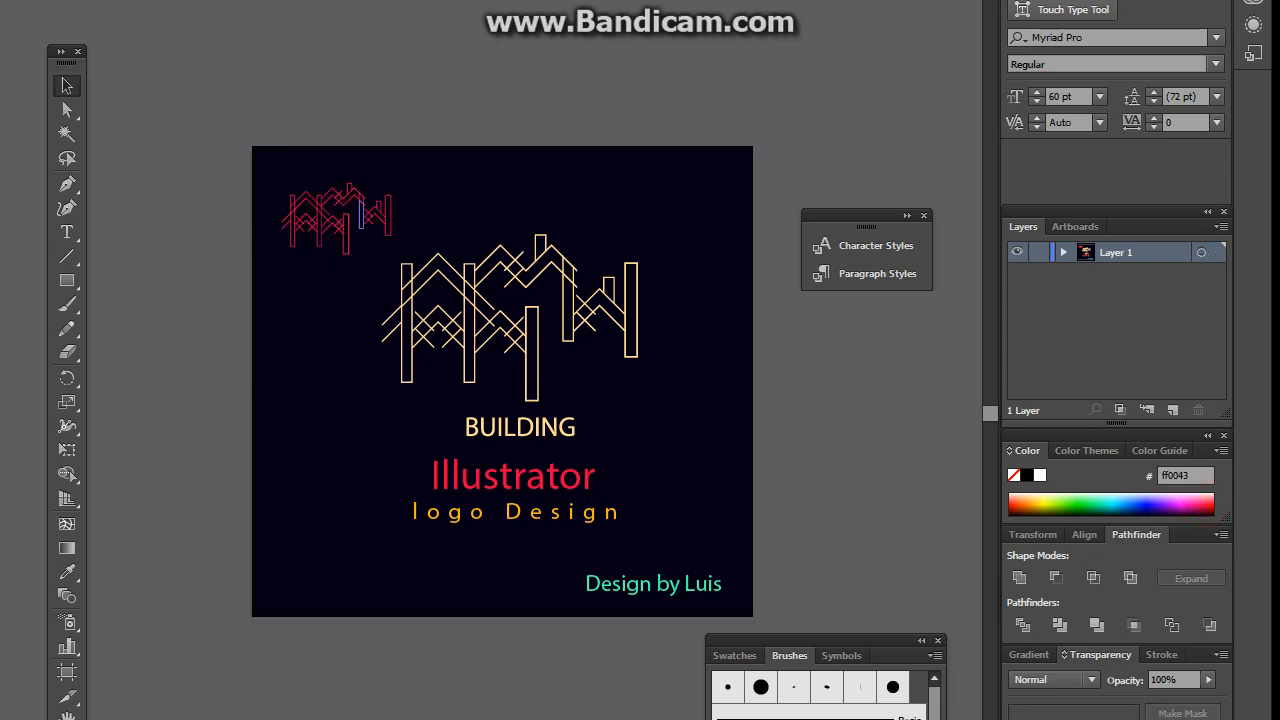
- Move the small building copy to the background's lower-left area and match its colour to the turquoise credit text with the Eyedropper
{"action": "left_click", "coordinate": [330, 200]}
{"action": "left_click_drag", "start_coordinate": [330, 200], "coordinate": [330, 530]}
{"action": "left_click", "coordinate": [358, 678]}
{"action": "left_click", "coordinate": [330, 530]}
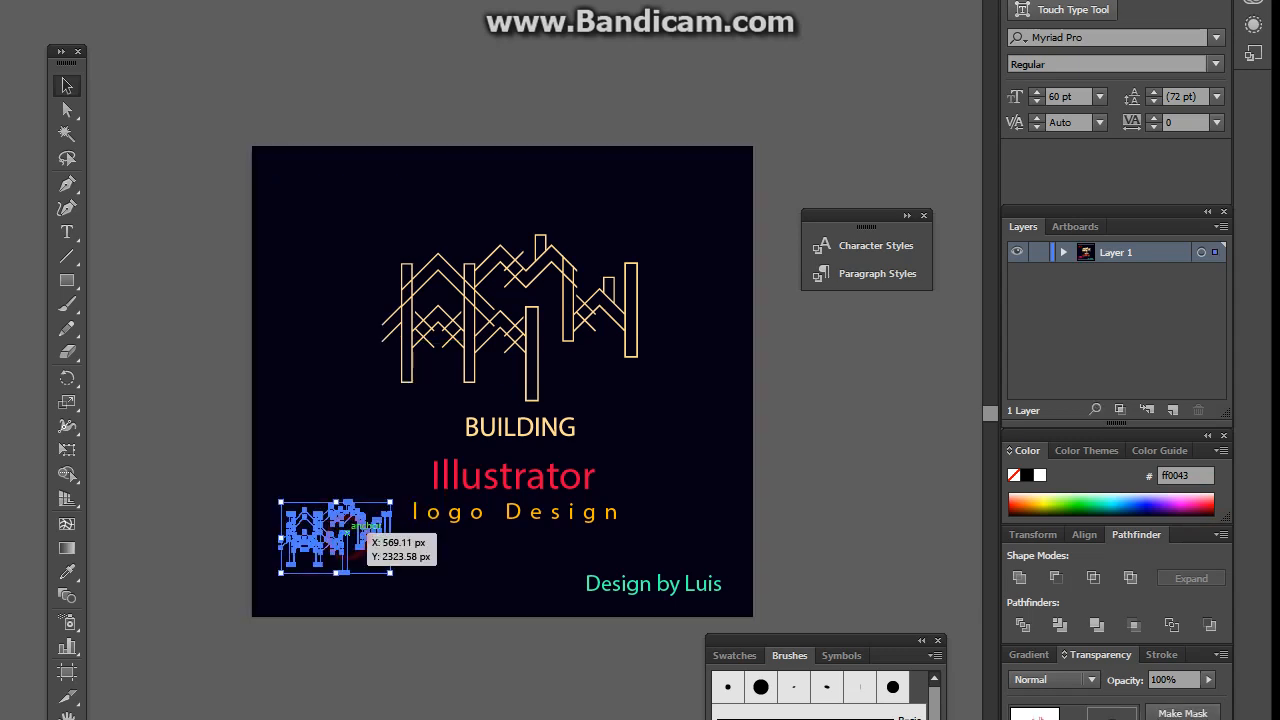
{"action": "key", "text": "i"}
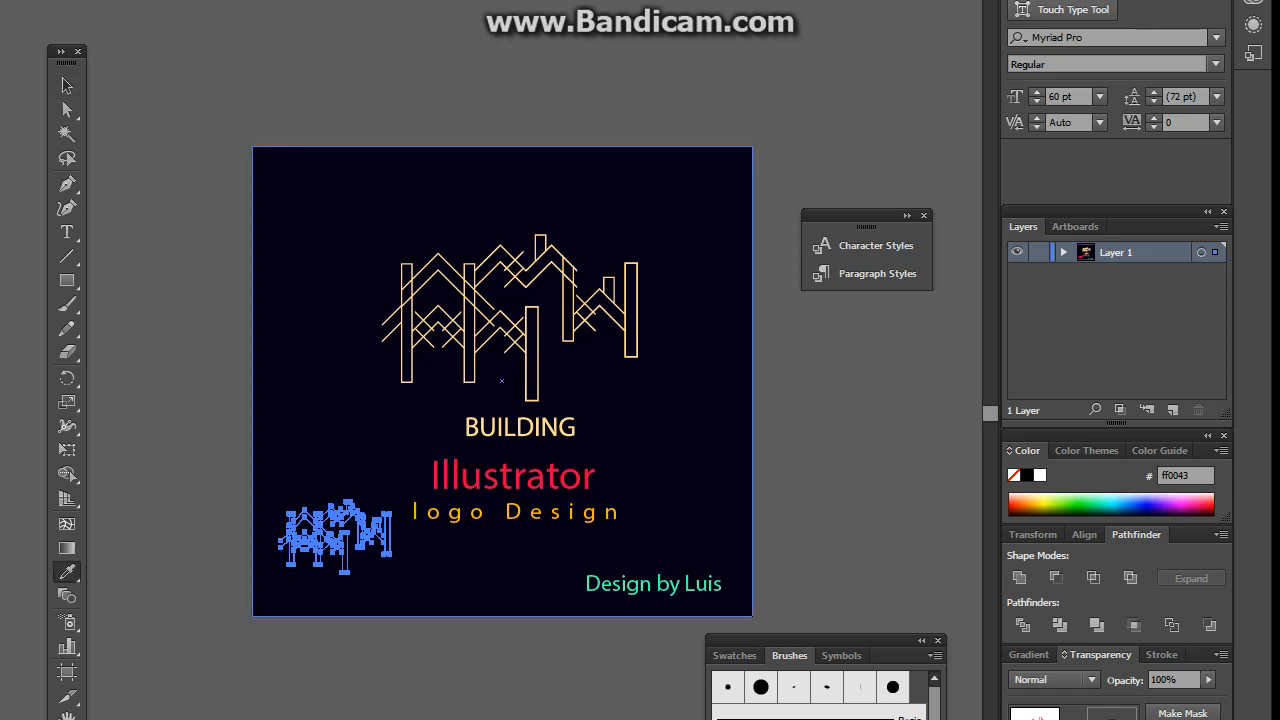
{"action": "left_click", "coordinate": [645, 586]}
{"action": "left_click", "coordinate": [67, 85]}
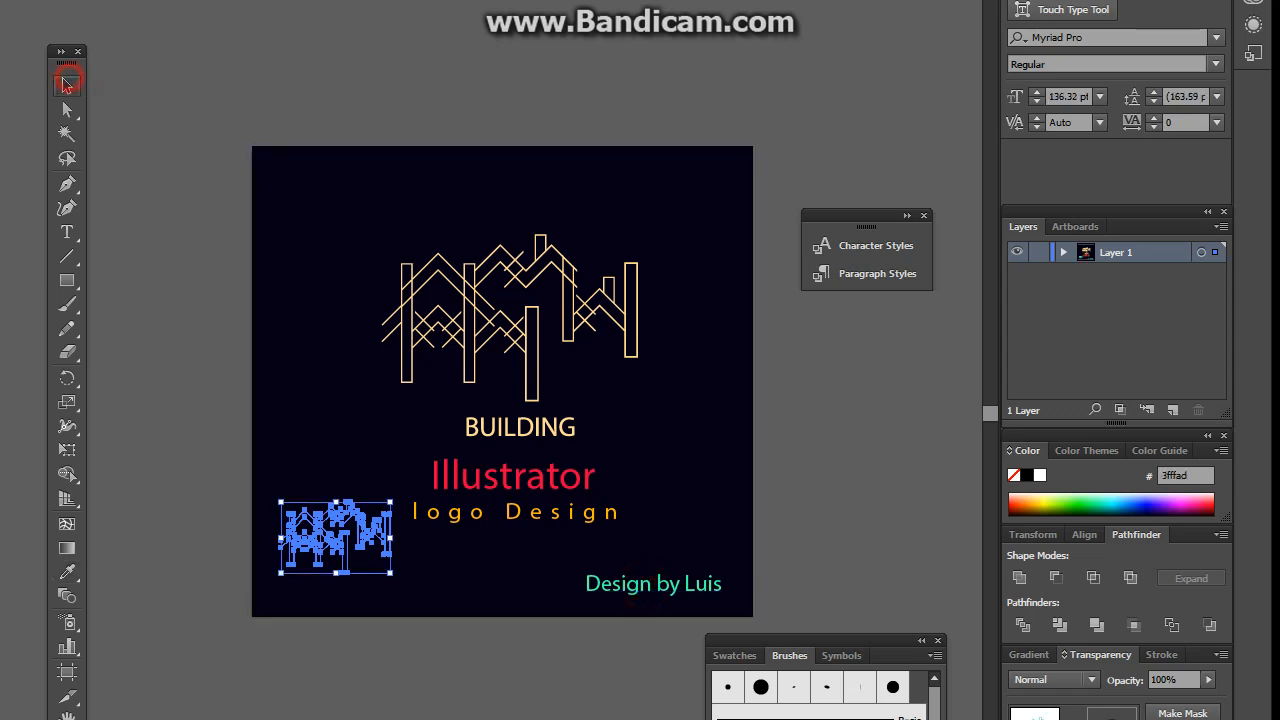
{"action": "key", "text": "ctrl+shift+a"}
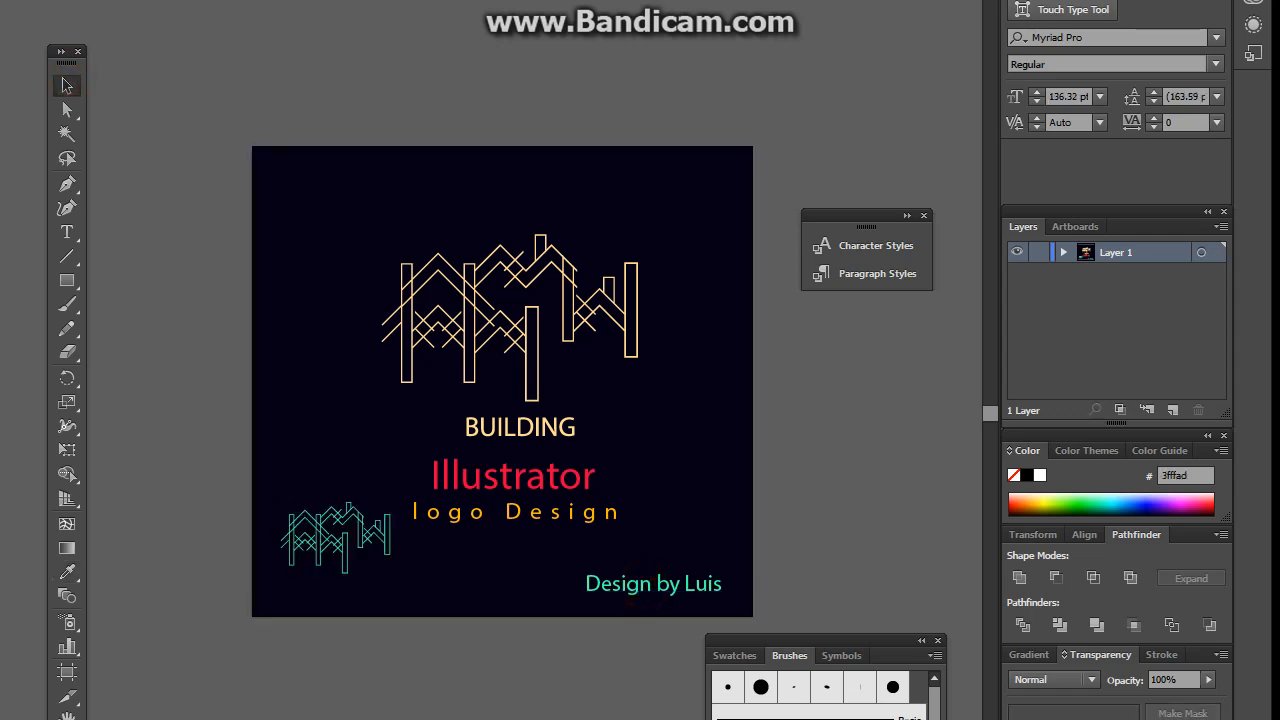
- Shrink the turquoise building copy further and place it directly above the designer credit text
{"action": "left_click_drag", "start_coordinate": [347, 550], "coordinate": [721, 526]}
{"action": "left_click_drag", "start_coordinate": [747, 477], "coordinate": [680, 543]}
{"action": "left_click", "coordinate": [798, 525]}
{"action": "key", "text": "ctrl+z"}
{"action": "left_click", "coordinate": [648, 713]}
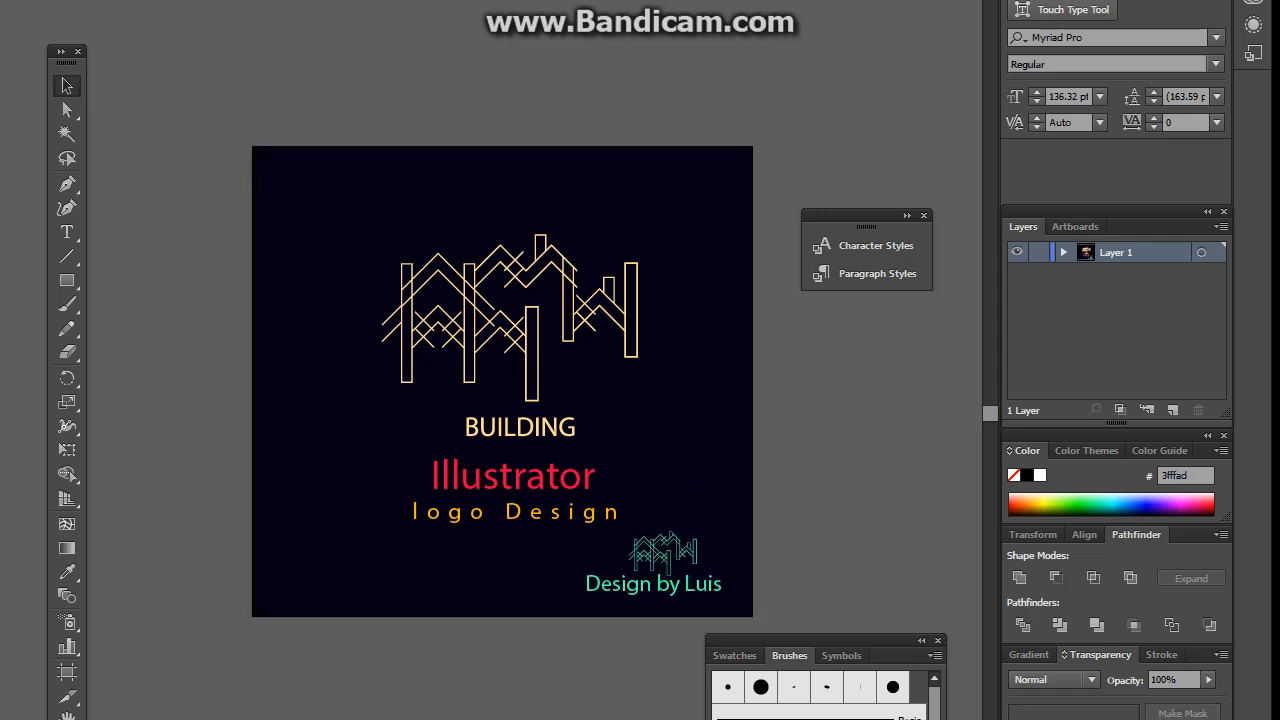
- Draw a large turquoise circle overlapping the lower-left corner of the dark background with the Ellipse tool
{"action": "left_click_drag", "start_coordinate": [67, 281], "coordinate": [134, 327]}
{"action": "scroll", "coordinate": [352, 700], "scroll_direction": "down", "scroll_amount": 5}
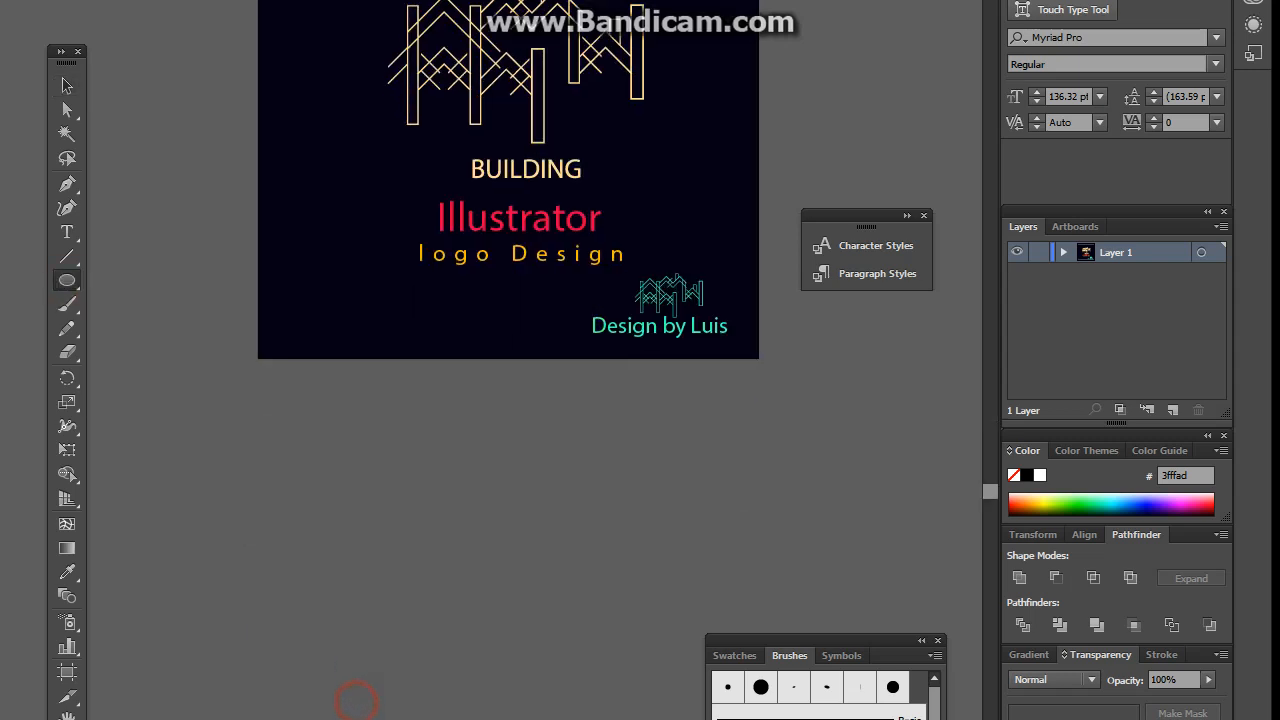
{"action": "left_click_drag", "start_coordinate": [245, 466], "coordinate": [408, 627]}
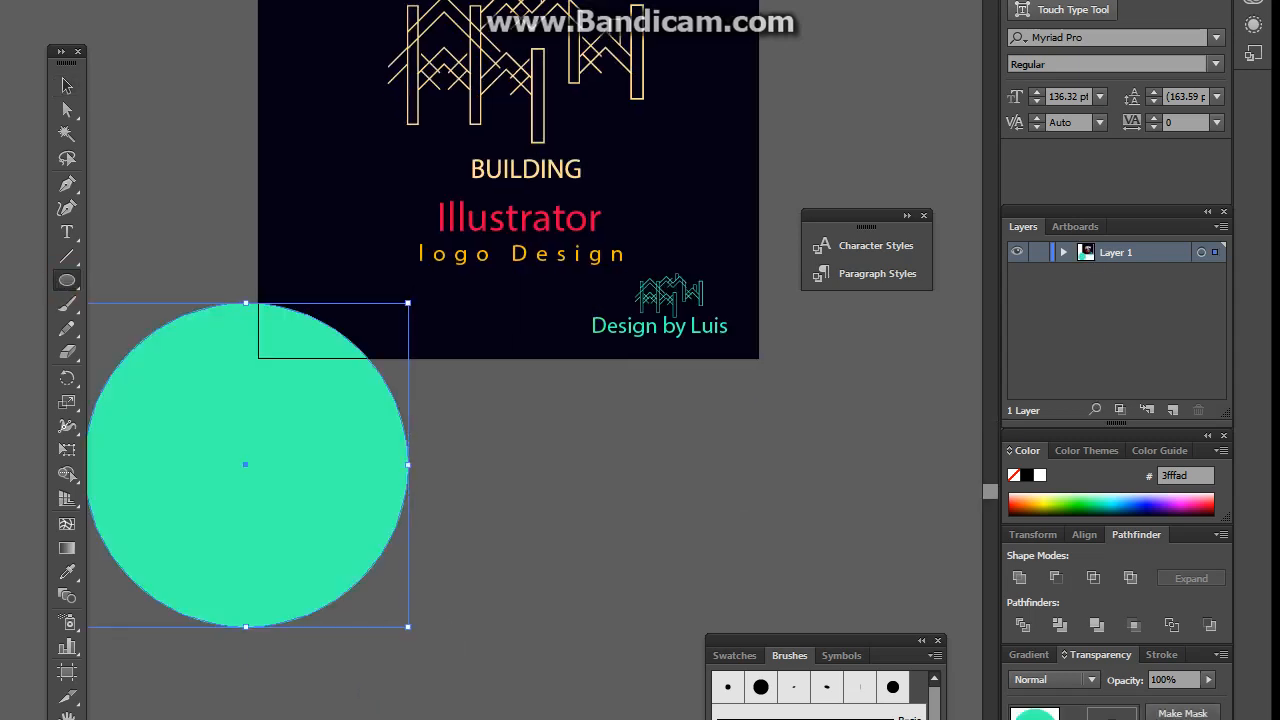
{"action": "key", "text": "ctrl+t"}
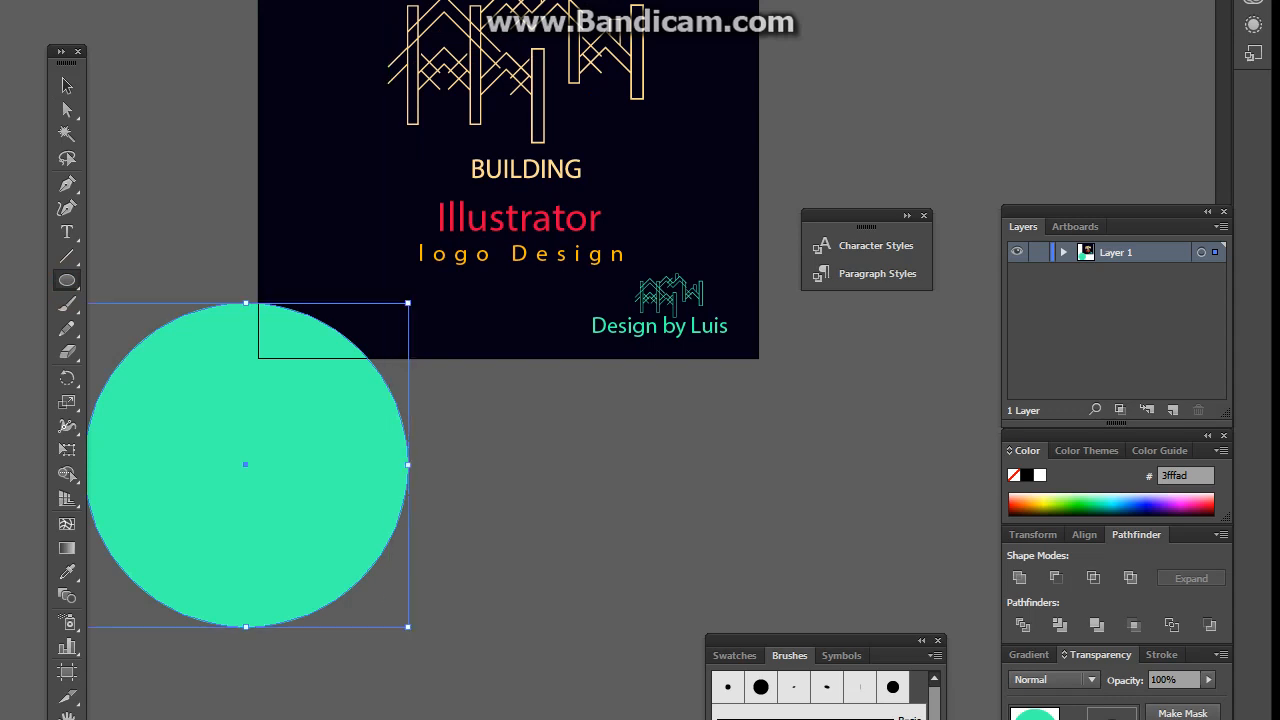
{"action": "key", "text": "ctrl+t"}
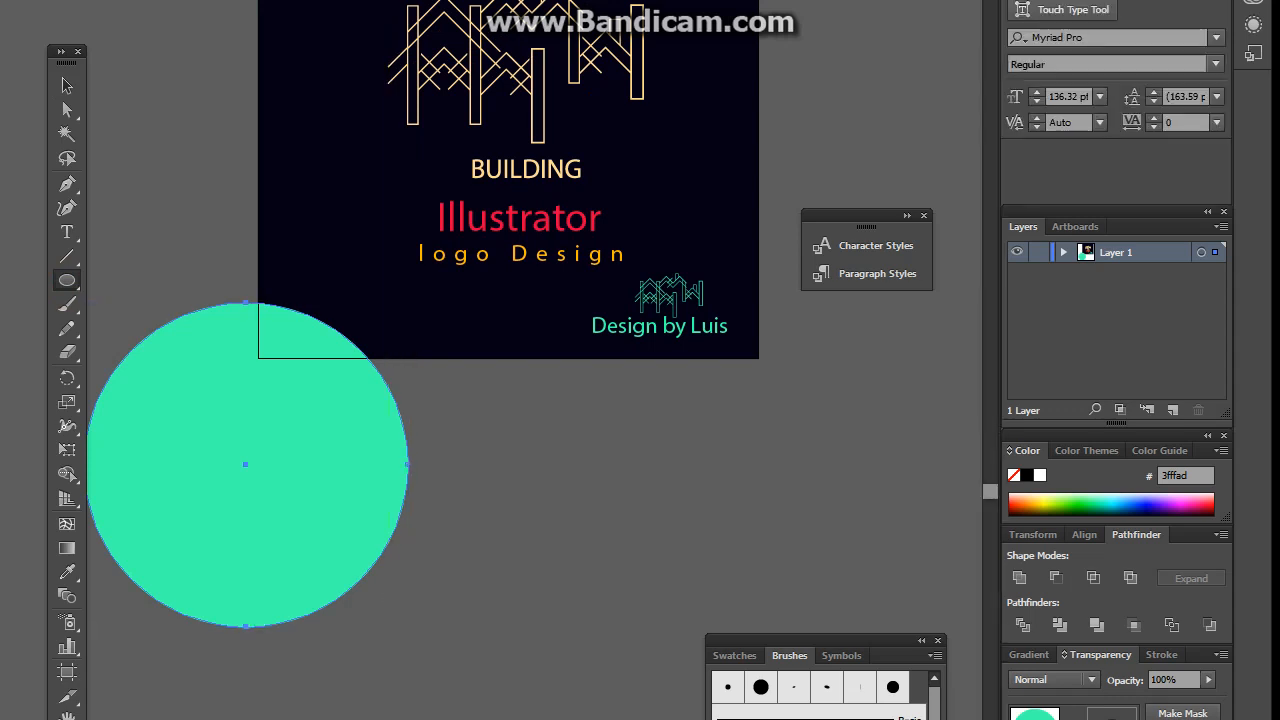
{"action": "key", "text": "v"}
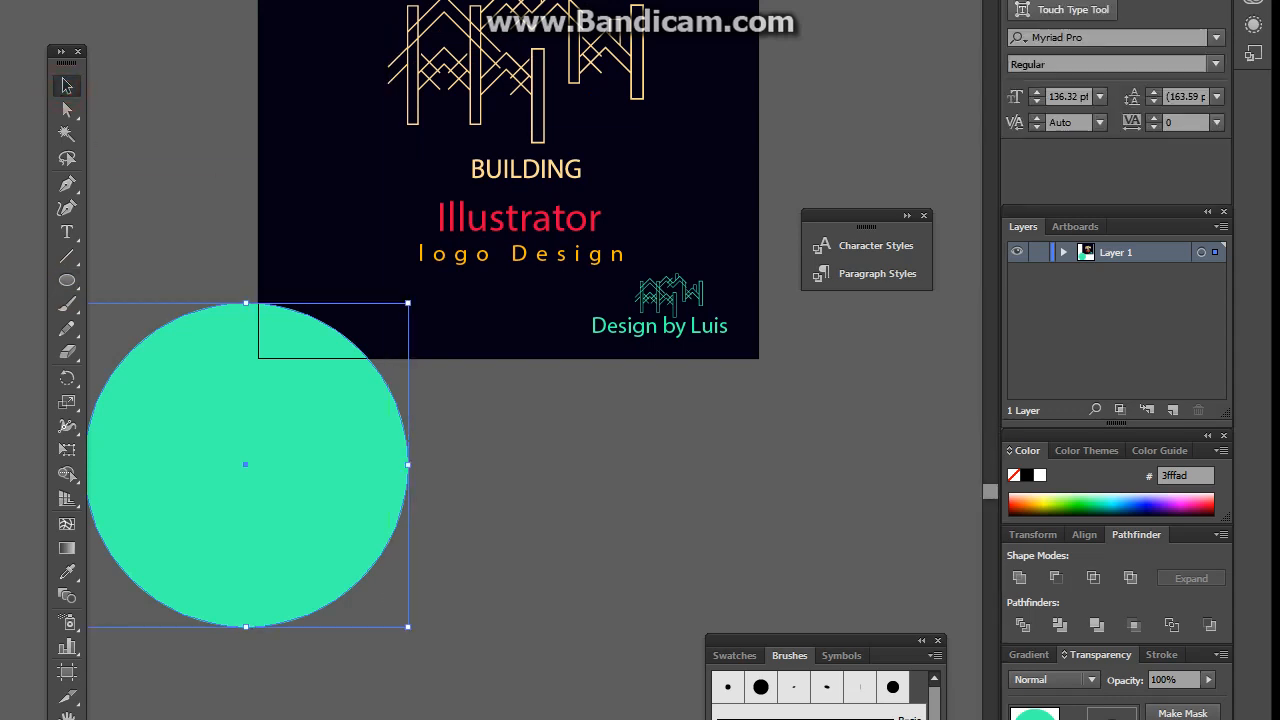
- Make a smaller concentric copy of the circle and subtract it with Minus Front to form a ring
{"action": "left_click_drag", "start_coordinate": [408, 627], "coordinate": [374, 593]}
{"action": "left_click", "coordinate": [1055, 577]}
{"action": "left_click", "coordinate": [513, 527]}
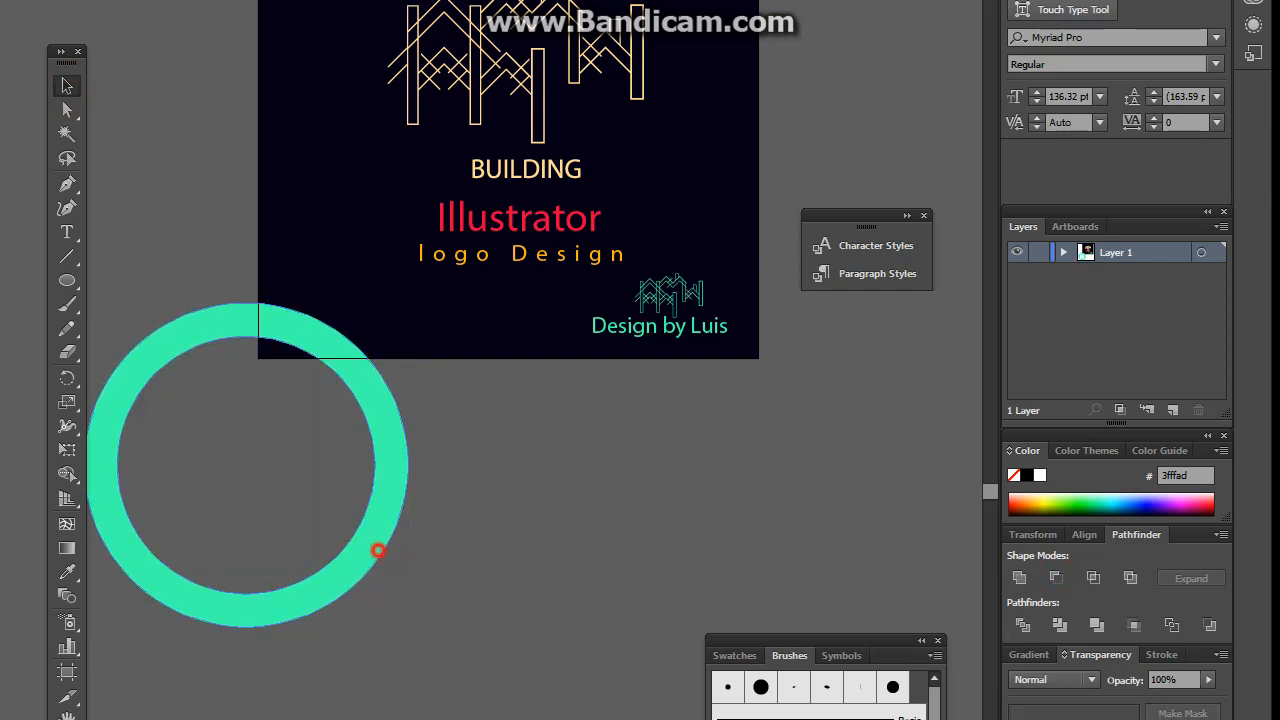
- Scale the turquoise ring down and position it across the background's left edge beside the building line art
{"action": "left_click_drag", "start_coordinate": [378, 550], "coordinate": [413, 408]}
{"action": "left_click_drag", "start_coordinate": [474, 489], "coordinate": [484, 719]}
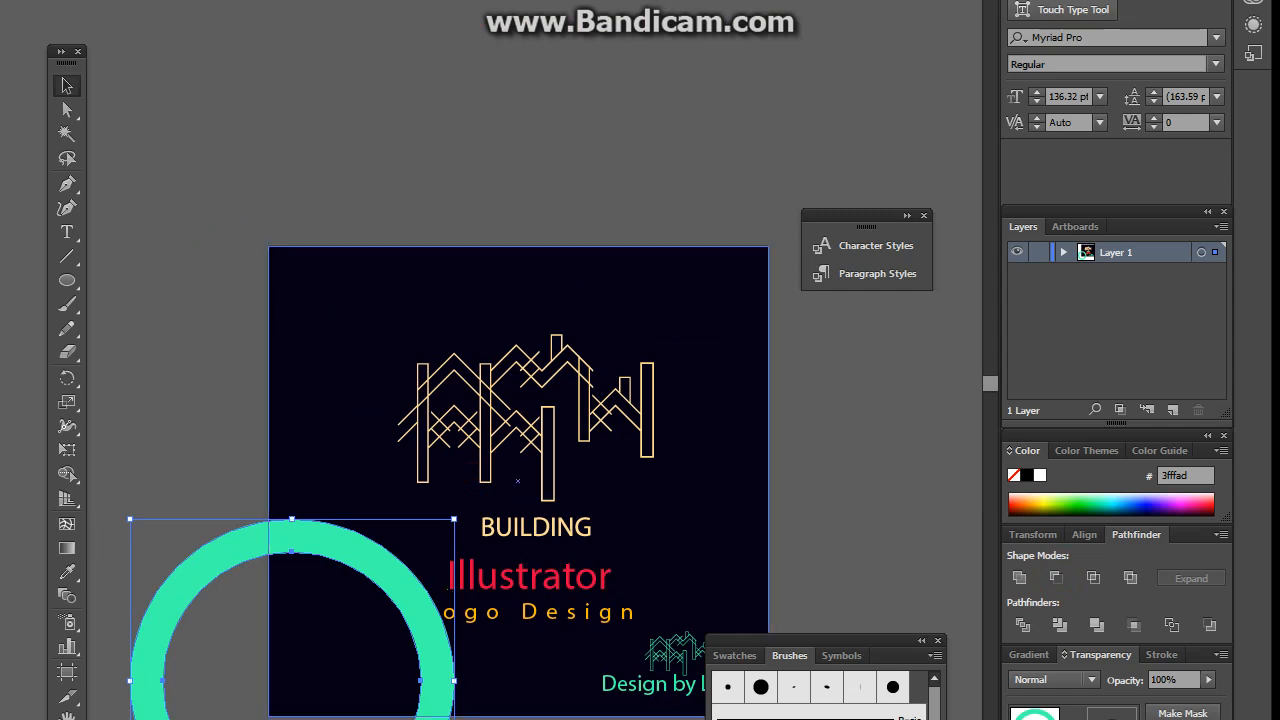
{"action": "left_click_drag", "start_coordinate": [454, 521], "coordinate": [386, 591]}
{"action": "left_click_drag", "start_coordinate": [366, 660], "coordinate": [364, 337]}
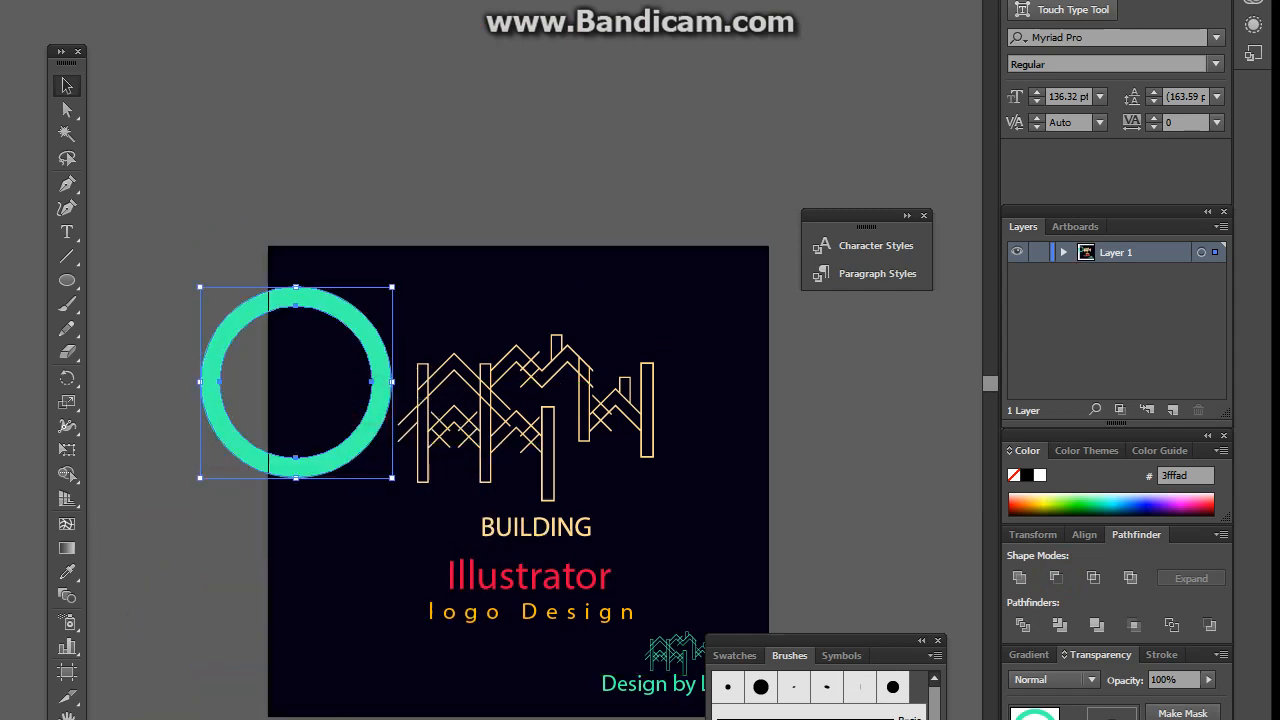
- Lower the ring's opacity to 34%
{"action": "left_click_drag", "start_coordinate": [1208, 679], "coordinate": [1152, 697]}
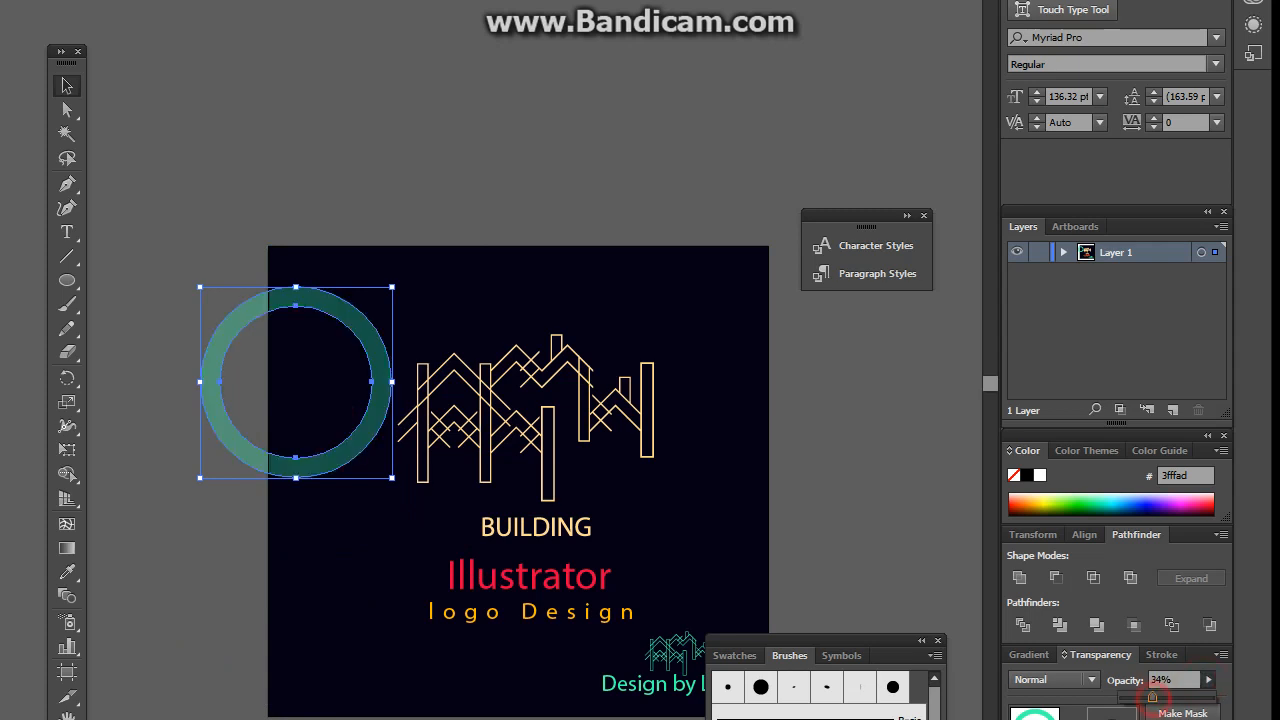
{"action": "left_click", "coordinate": [868, 450]}
{"action": "left_click", "coordinate": [868, 450]}
- Try placing the translucent ring at the background's upper-right edge, and undo that change
{"action": "left_click_drag", "start_coordinate": [700, 450], "coordinate": [680, 434]}
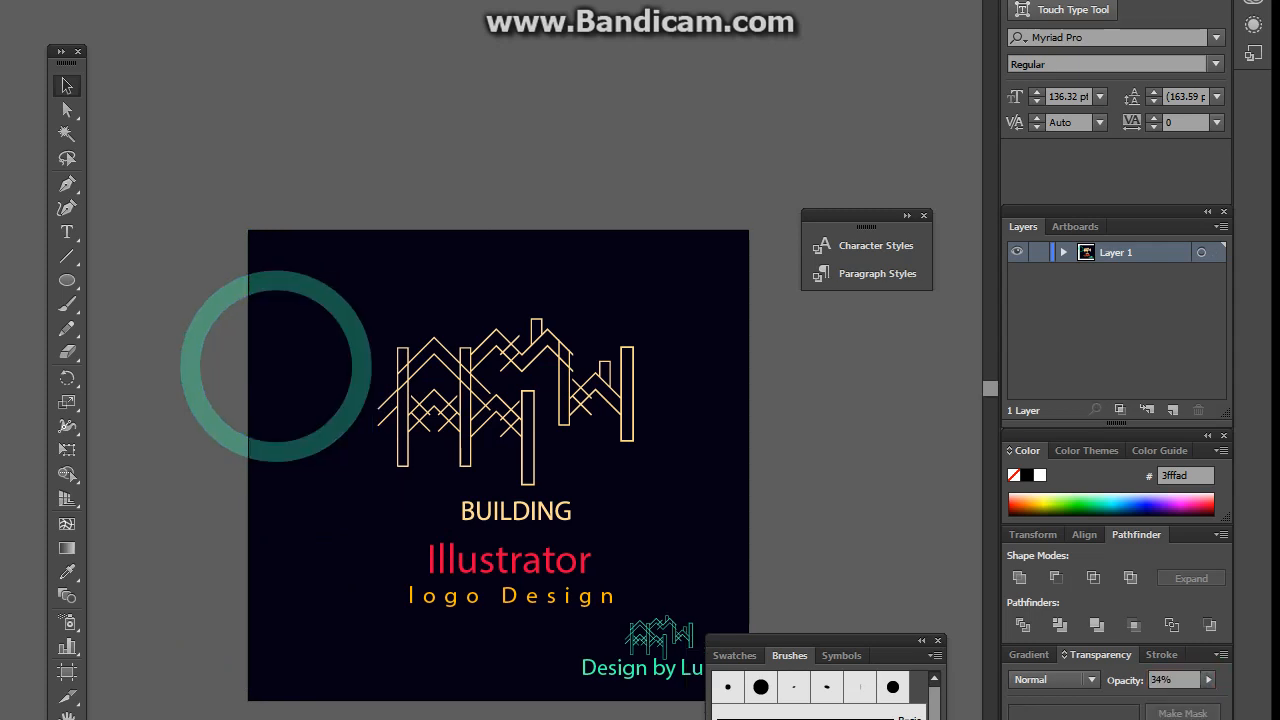
{"action": "left_click_drag", "start_coordinate": [337, 420], "coordinate": [795, 289]}
{"action": "key", "text": "ctrl+z"}
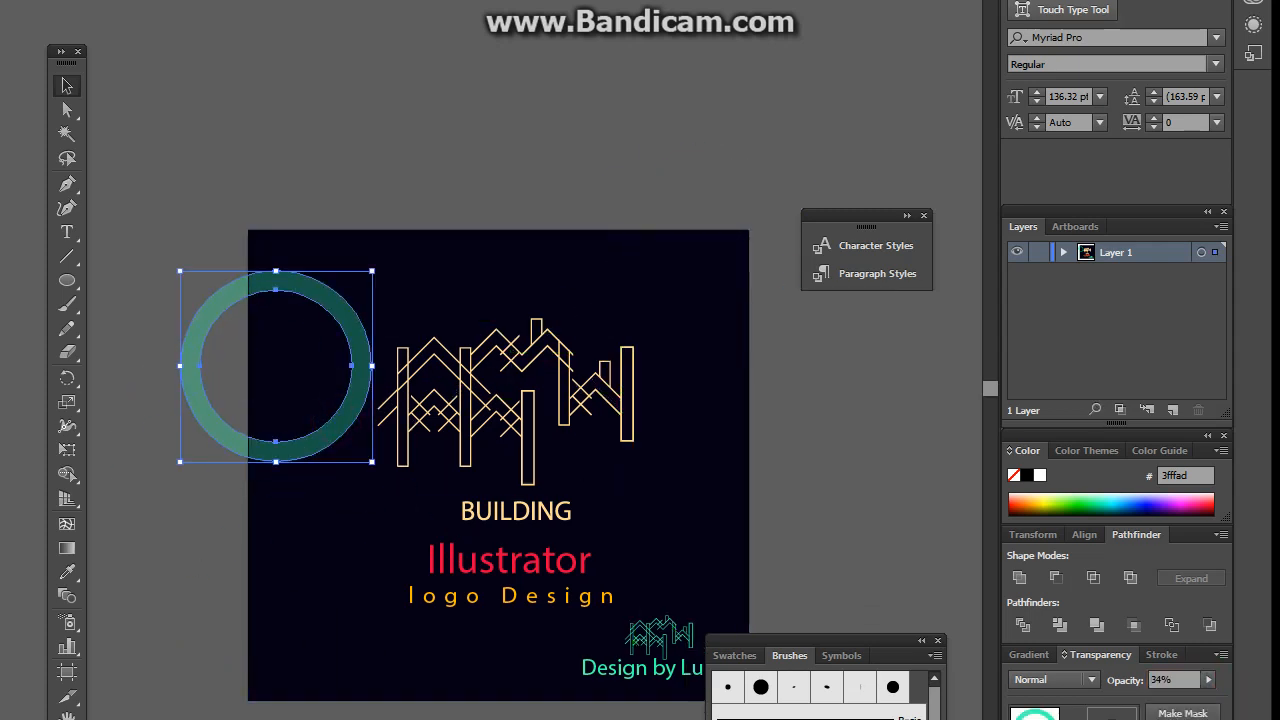
- Copy the translucent ring to the background's upper-right corner and nest a concentric duplicate about 627 px wide inside it
{"action": "left_click_drag", "start_coordinate": [813, 450], "coordinate": [745, 296]}
{"action": "left_click_drag", "start_coordinate": [265, 282], "coordinate": [736, 212]}
{"action": "key", "text": "ctrl+c"}
{"action": "key", "text": "ctrl+f"}
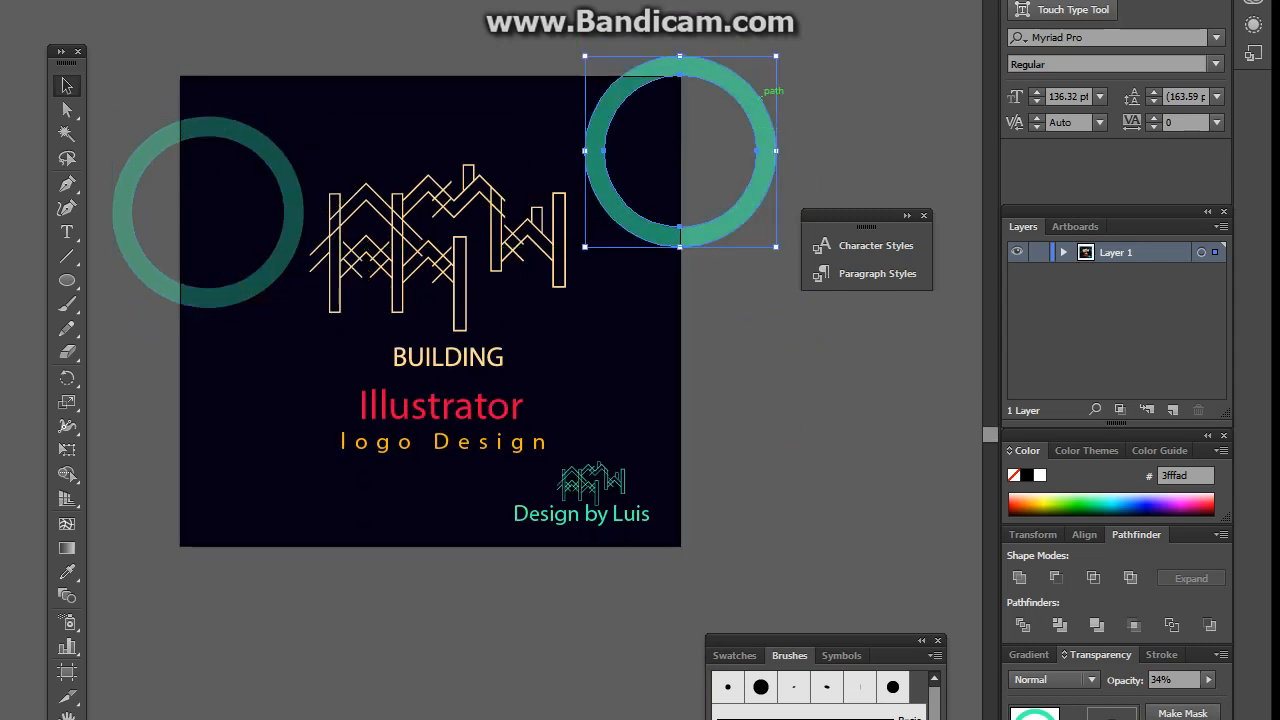
{"action": "left_click_drag", "start_coordinate": [776, 56], "coordinate": [733, 100]}
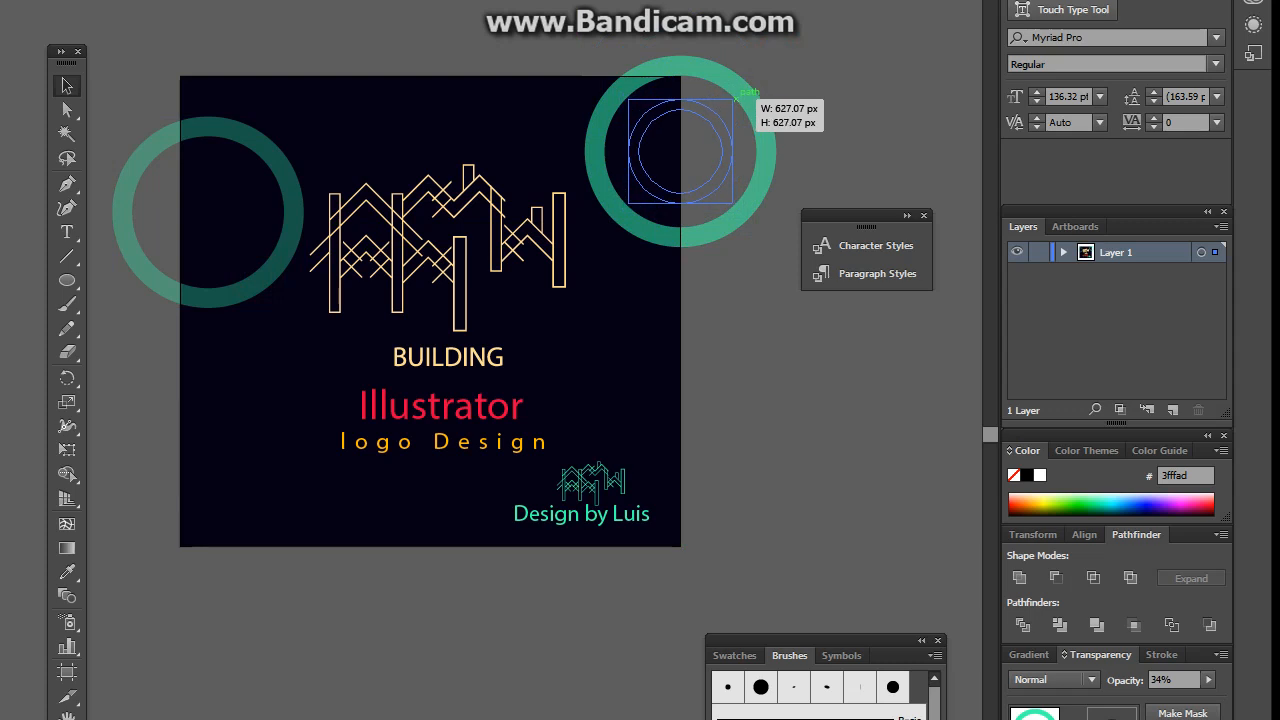
{"action": "left_click", "coordinate": [818, 92]}
{"action": "left_click_drag", "start_coordinate": [721, 196], "coordinate": [720, 196]}
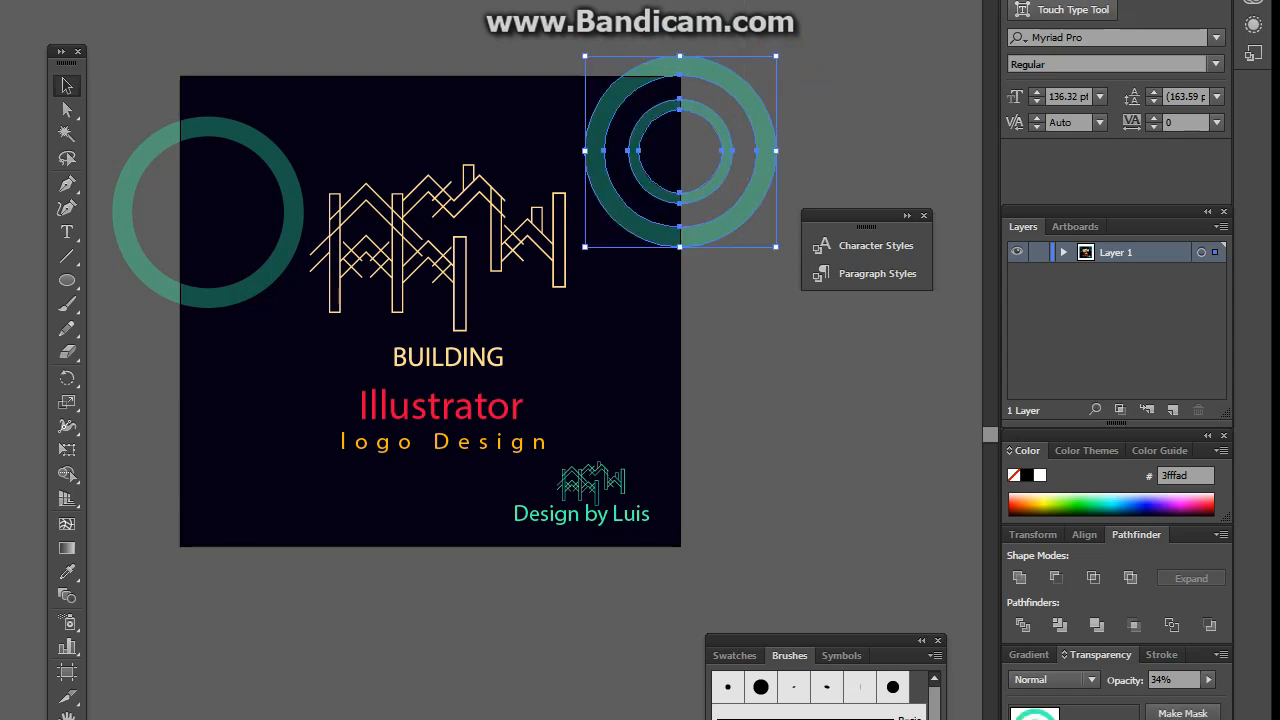
{"action": "left_click_drag", "start_coordinate": [720, 147], "coordinate": [250, 540]}
{"action": "left_click", "coordinate": [378, 709]}
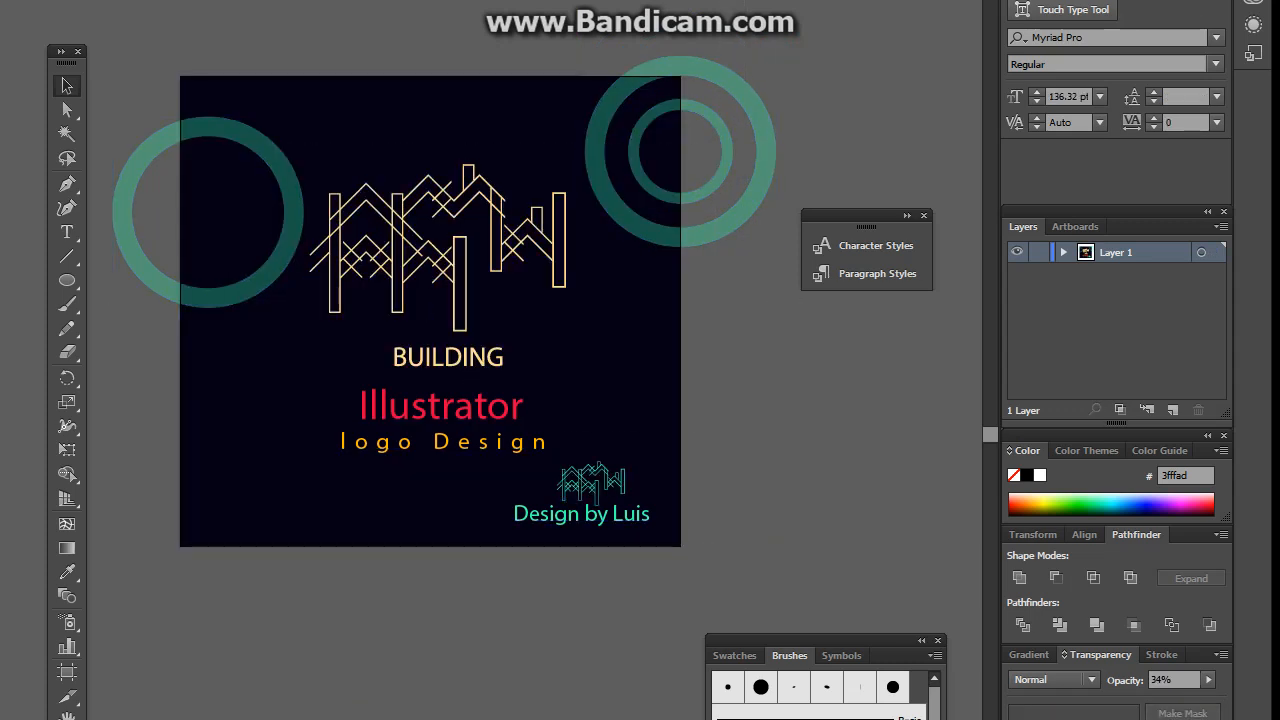
- Duplicate the upper-right double ring, scale the copy to about half size, and place one at the background's lower-left edge and one at its right edge
{"action": "left_click_drag", "start_coordinate": [765, 210], "coordinate": [765, 208]}
{"action": "left_click_drag", "start_coordinate": [757, 157], "coordinate": [381, 662]}
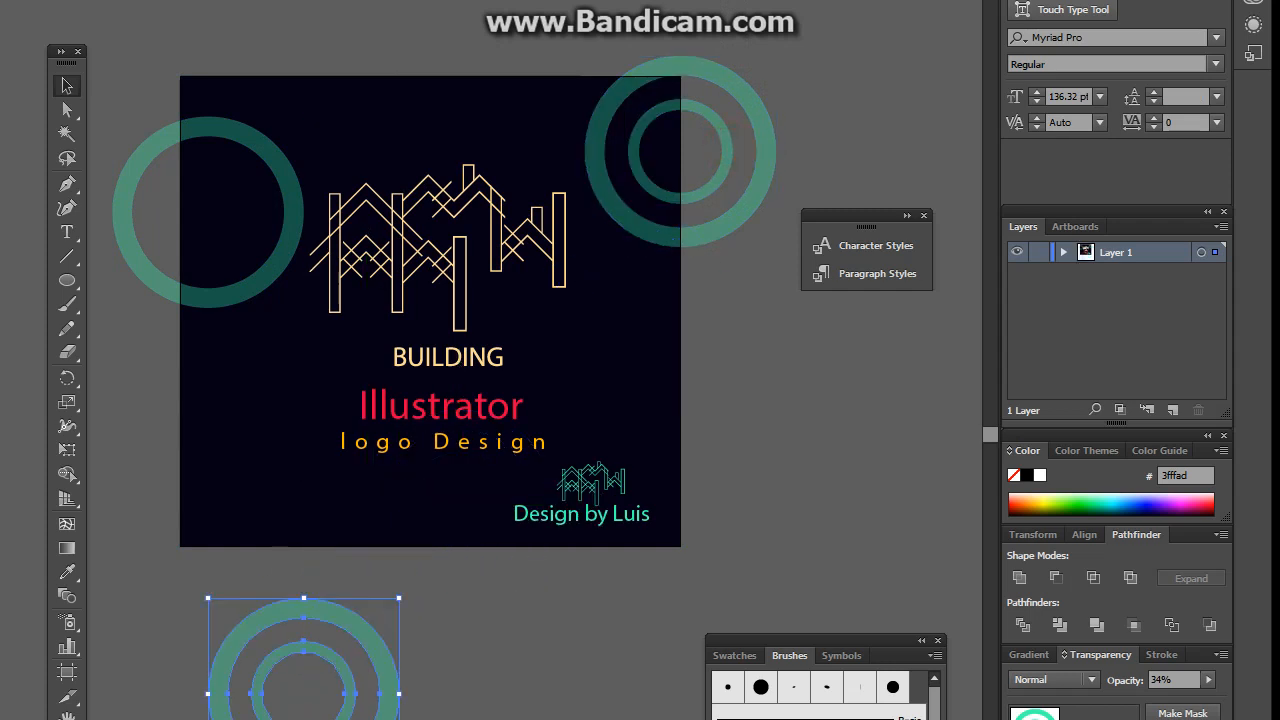
{"action": "left_click_drag", "start_coordinate": [399, 598], "coordinate": [347, 651]}
{"action": "left_click_drag", "start_coordinate": [332, 703], "coordinate": [651, 418]}
{"action": "left_click", "coordinate": [817, 434]}
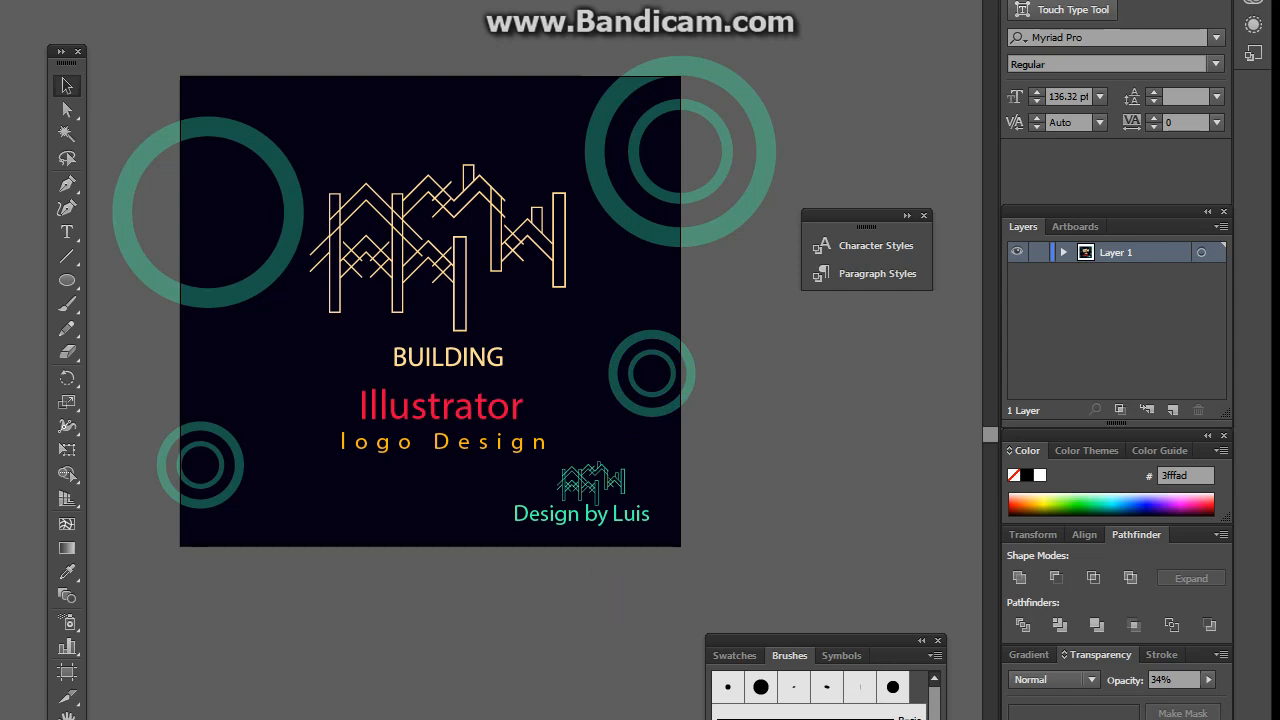
- Recolor the large single ring on the background's left edge to red ff2a49
{"action": "key", "text": "alt+Tab"}
{"action": "key", "text": "alt+Tab"}
{"action": "left_click", "coordinate": [268, 285]}
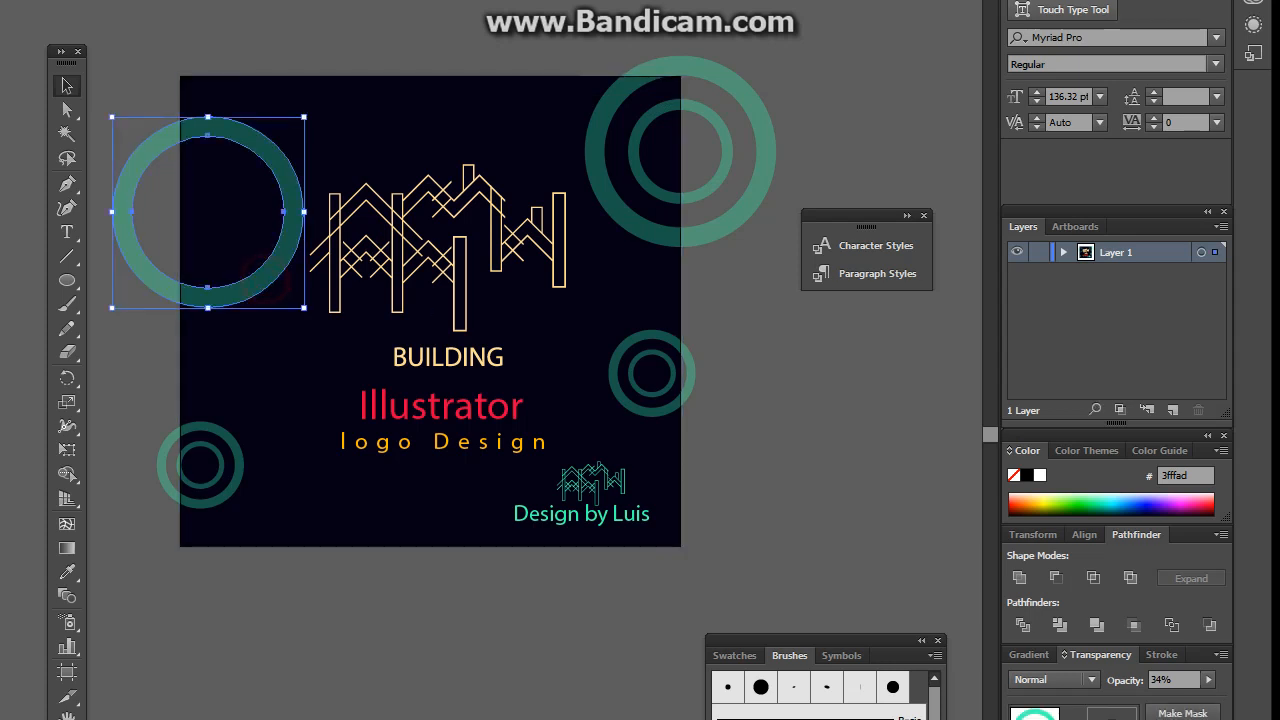
{"action": "left_click", "coordinate": [1205, 505]}
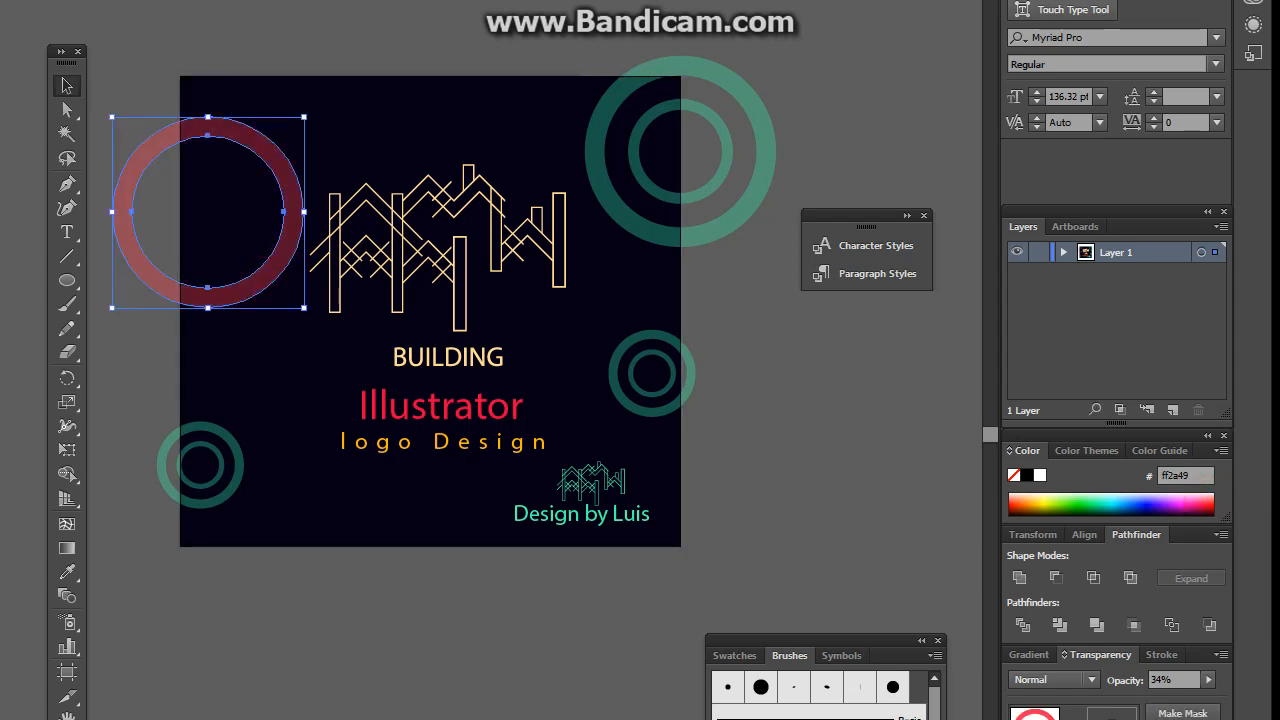
{"action": "left_click", "coordinate": [525, 710]}
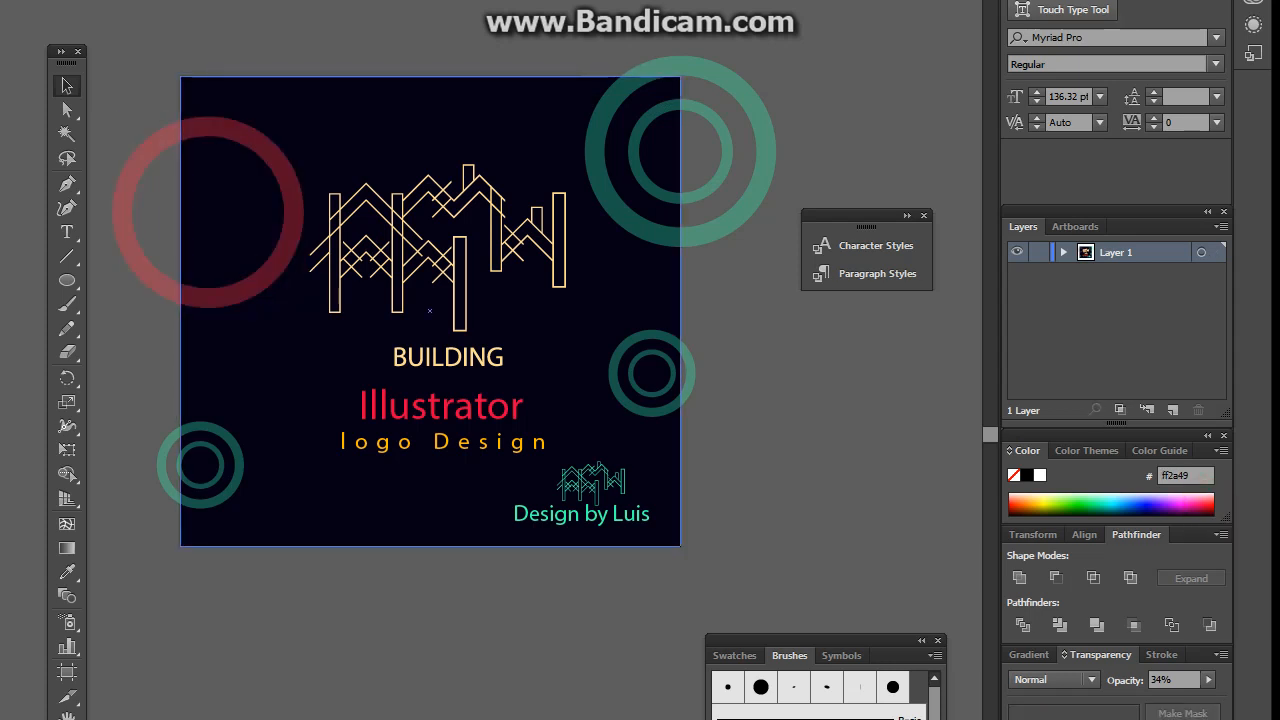
- Recolor the small lower-left double ring with white ffffff for the outer ring and yellow-orange ffcd15 for the inner ring
{"action": "left_click", "coordinate": [242, 464]}
{"action": "left_click", "coordinate": [1040, 475]}
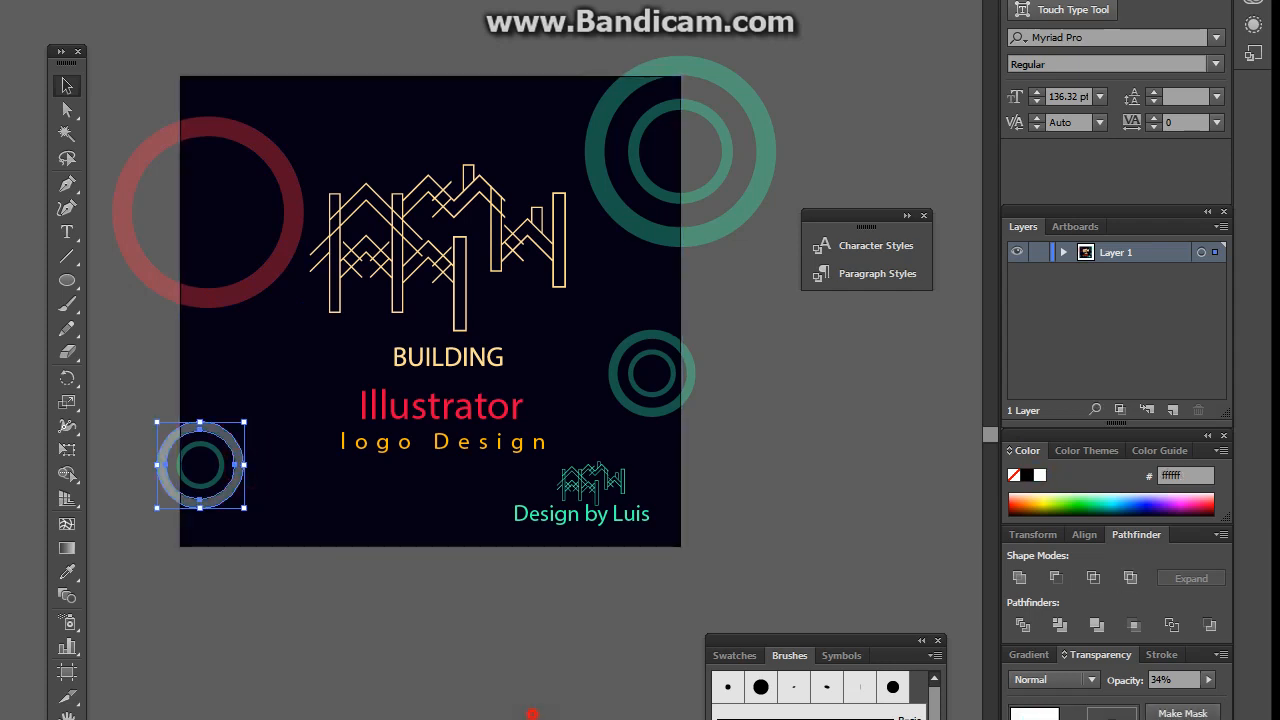
{"action": "left_click", "coordinate": [528, 690]}
{"action": "left_click", "coordinate": [217, 470]}
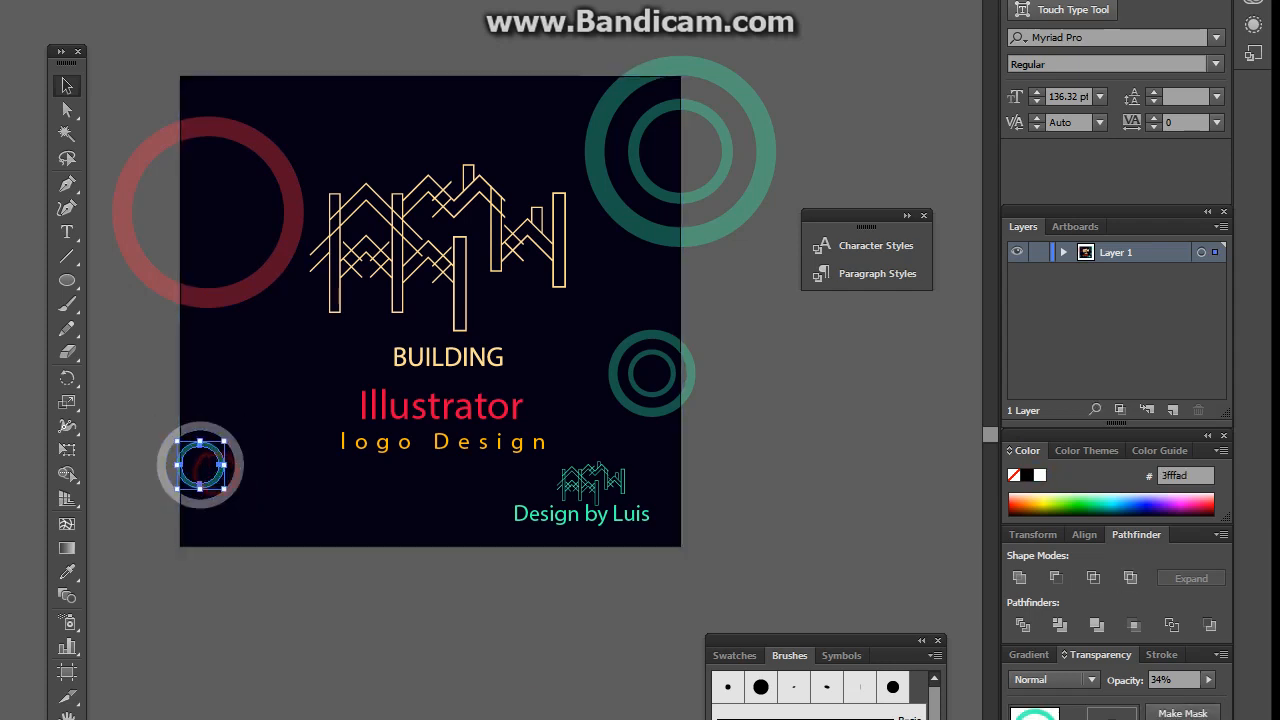
{"action": "left_click", "coordinate": [1035, 502]}
{"action": "left_click", "coordinate": [465, 700]}
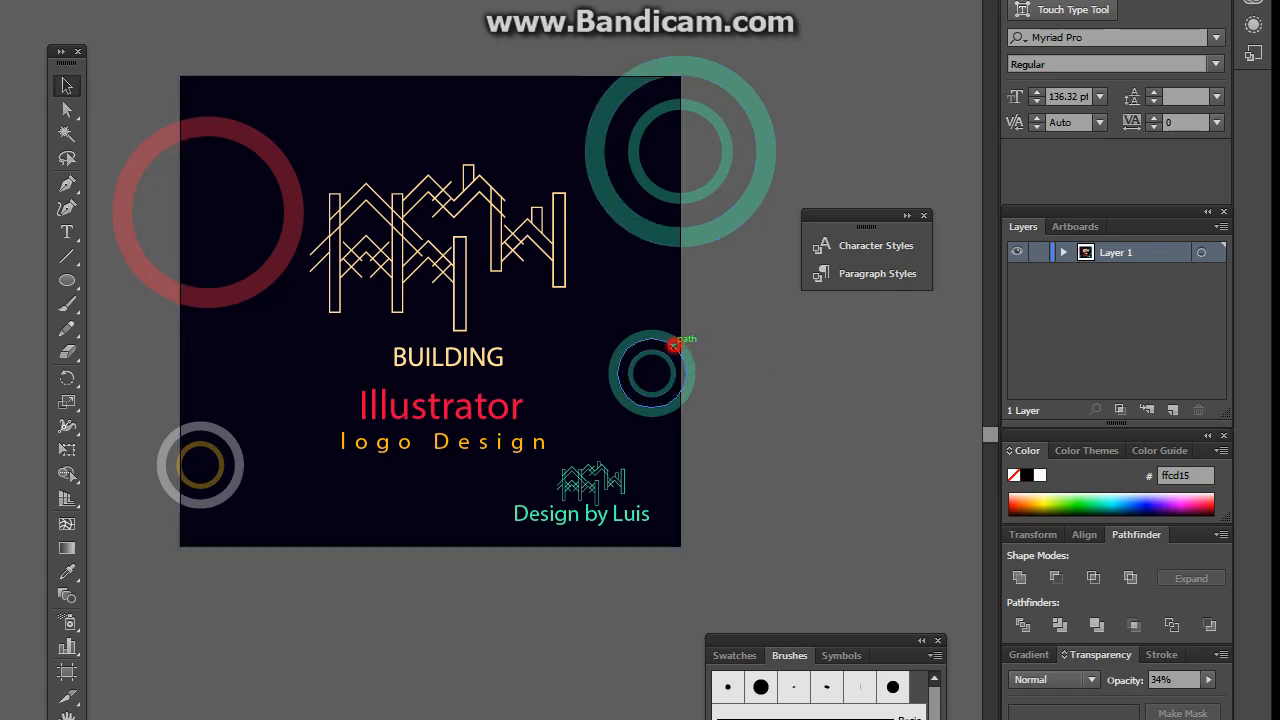
- Recolor the small double ring on the right edge with yellow dde900 for the outer ring and blue 1594ff for the inner ring
{"action": "left_click", "coordinate": [675, 344]}
{"action": "left_click", "coordinate": [1044, 503]}
{"action": "left_click", "coordinate": [857, 453]}
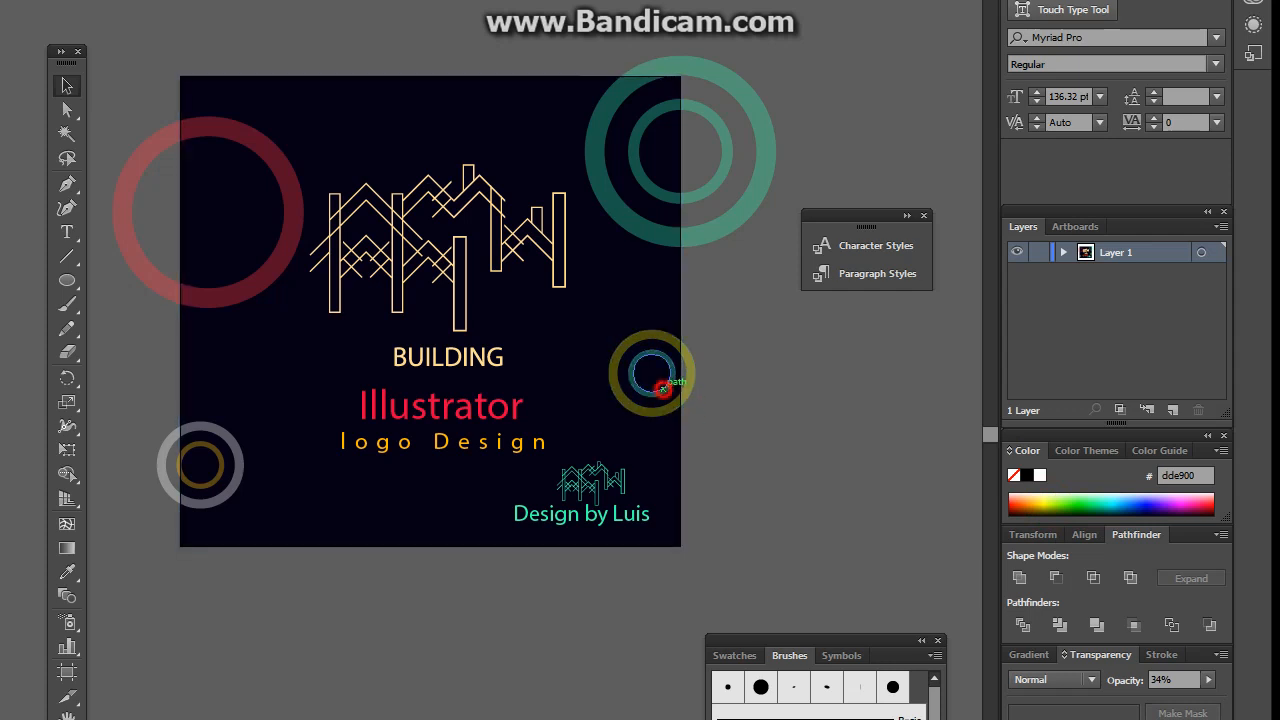
{"action": "left_click", "coordinate": [655, 375]}
{"action": "left_click", "coordinate": [1126, 502]}
{"action": "left_click", "coordinate": [882, 464]}
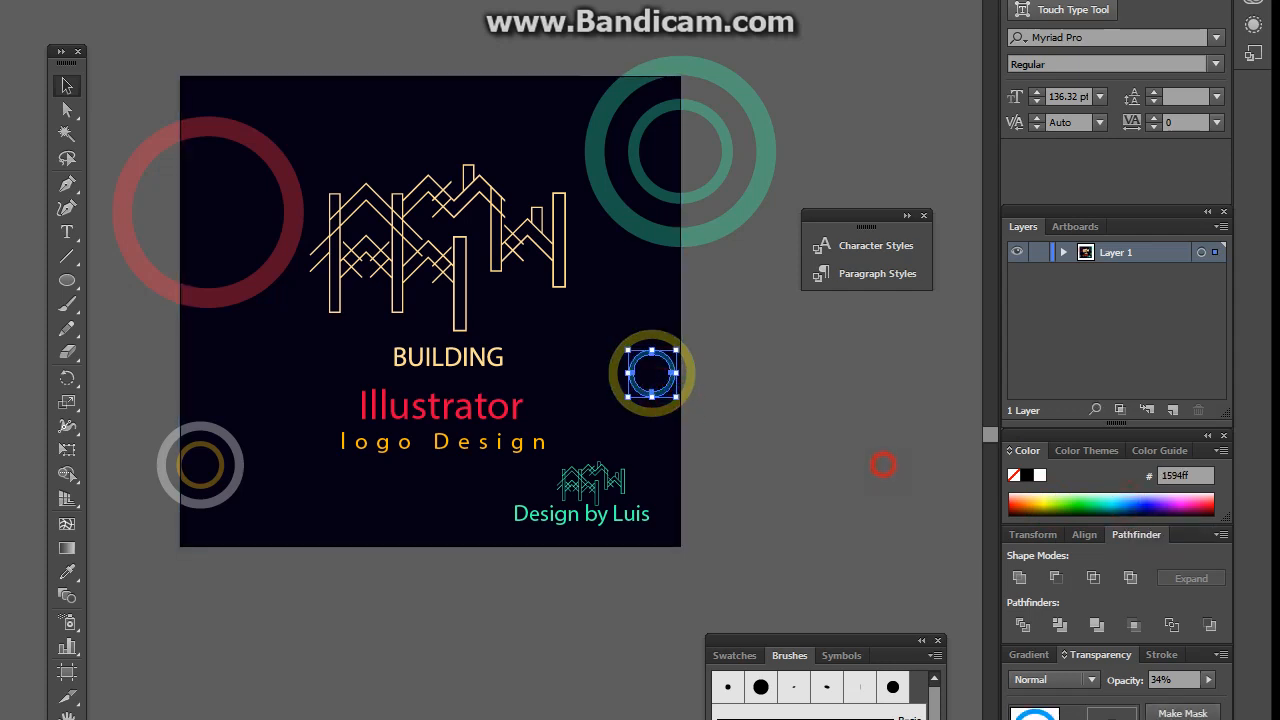
- Draw a rectangle exactly covering the dark background and use it as a clipping mask for all the artwork
{"action": "left_click_drag", "start_coordinate": [858, 470], "coordinate": [858, 466]}
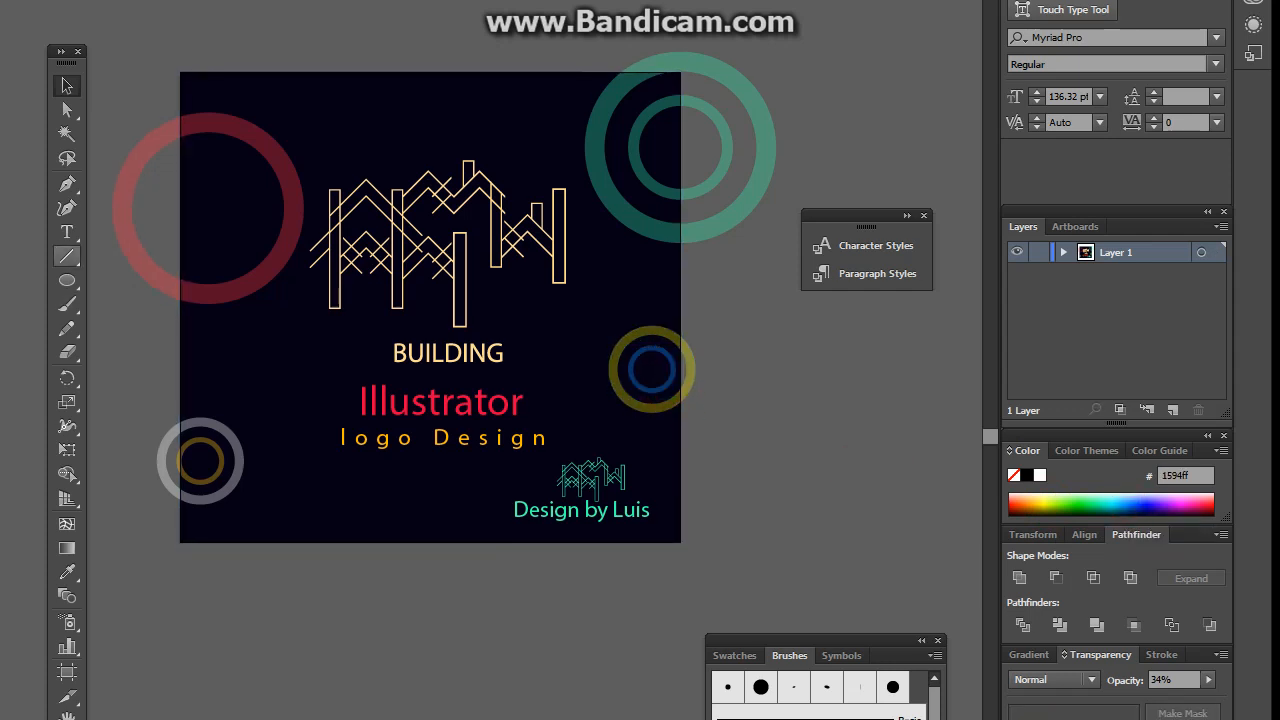
{"action": "left_click_drag", "start_coordinate": [67, 280], "coordinate": [116, 277]}
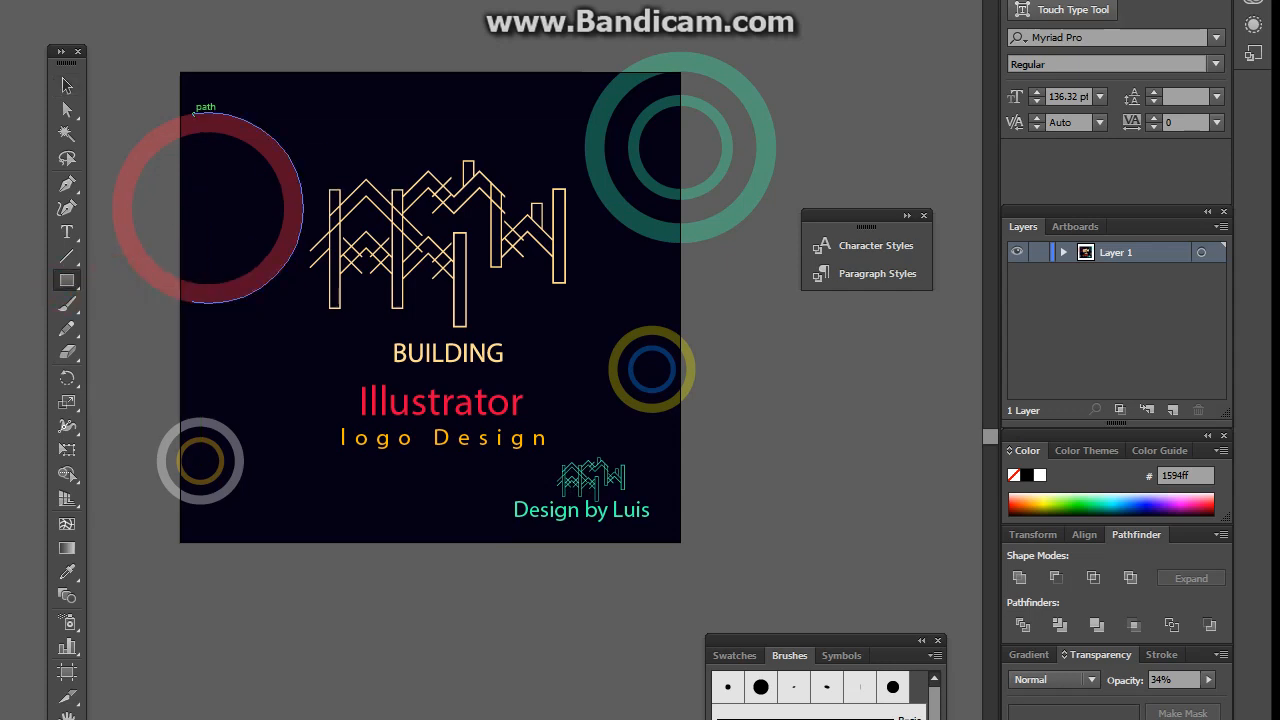
{"action": "left_click_drag", "start_coordinate": [181, 73], "coordinate": [680, 541]}
{"action": "left_click", "coordinate": [66, 85]}
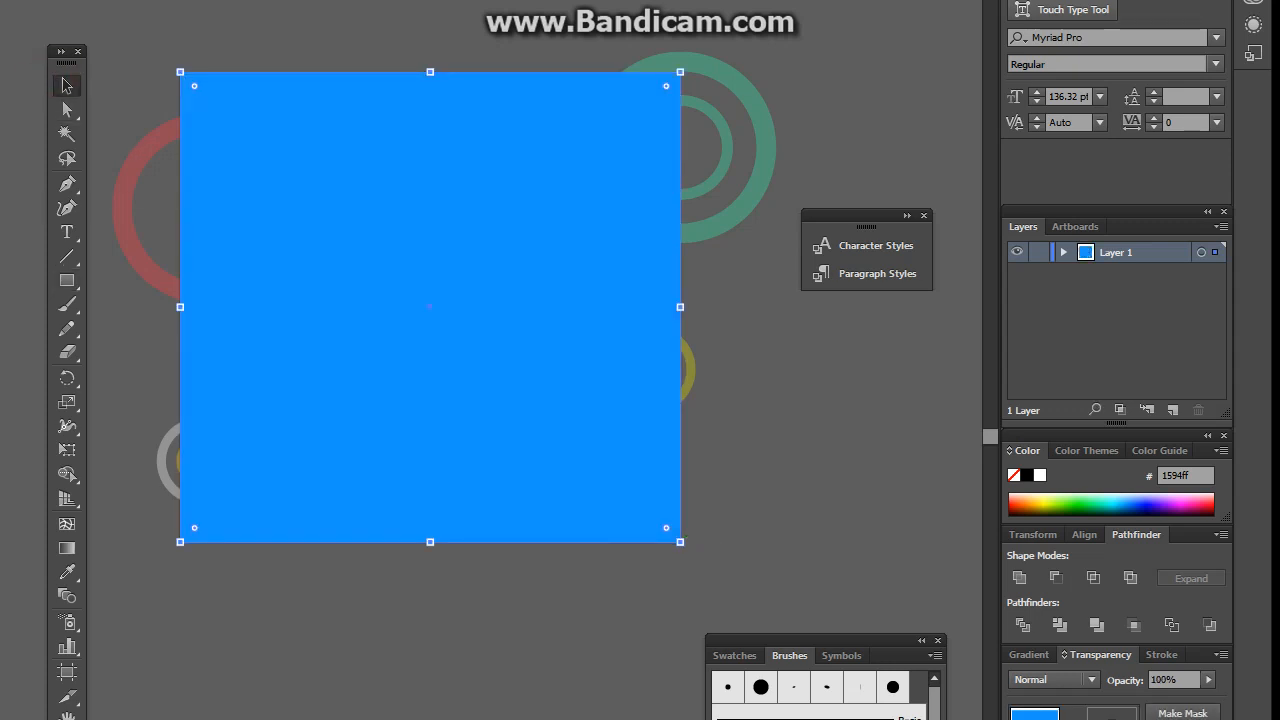
{"action": "left_click_drag", "start_coordinate": [118, 30], "coordinate": [691, 430]}
{"action": "right_click", "coordinate": [525, 420]}
{"action": "left_click", "coordinate": [615, 534]}
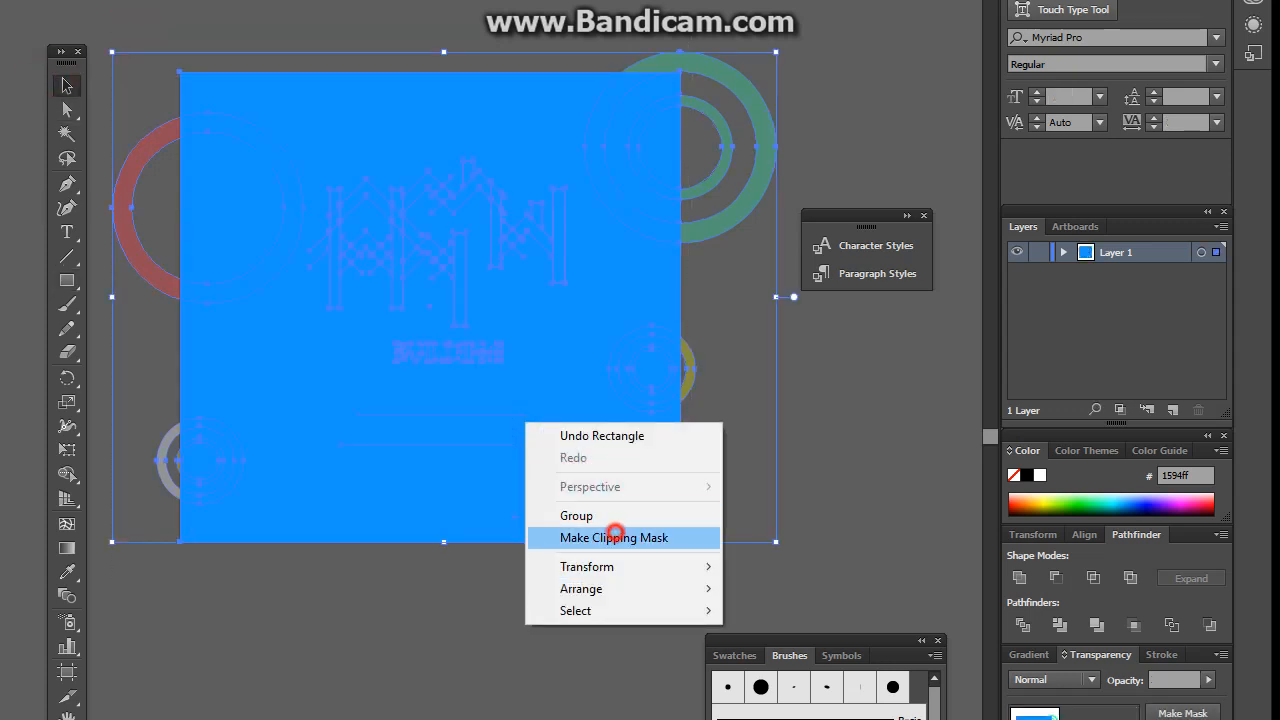
- Examine the clipped logo design up close and as a whole, checking the ring edges, texts and designer credit
{"action": "key", "text": "z"}
{"action": "left_click", "coordinate": [642, 471]}
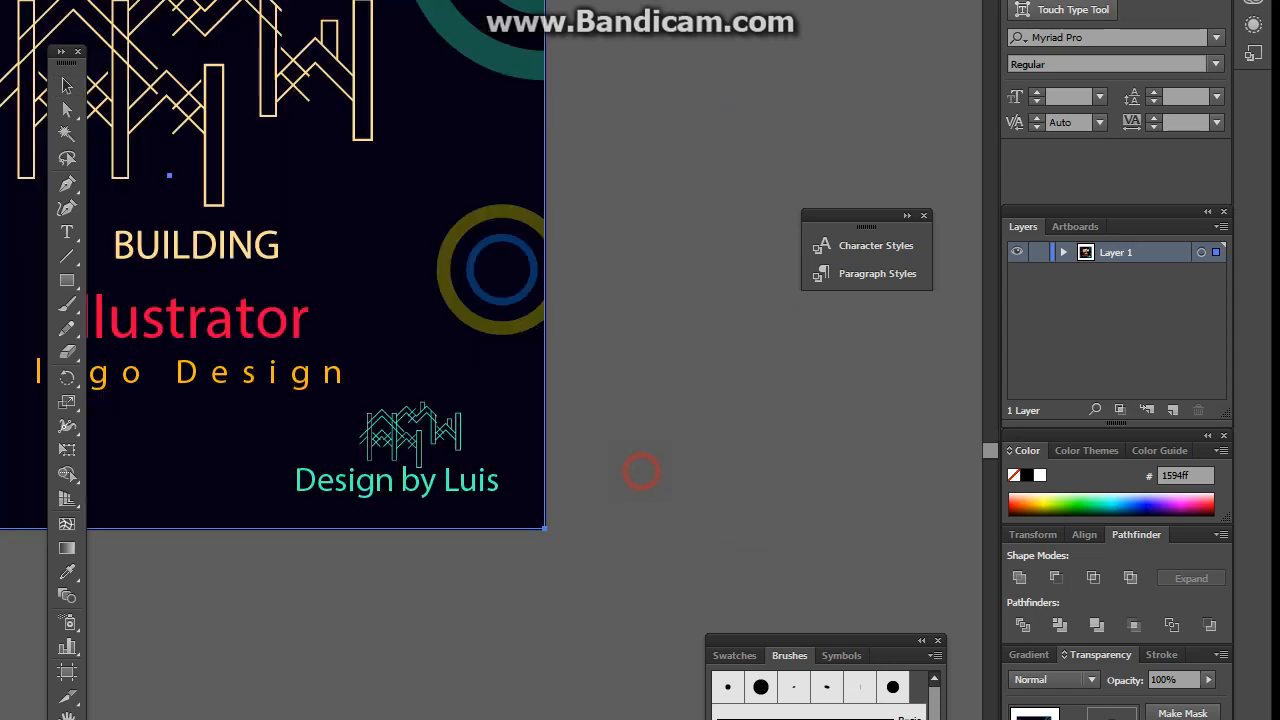
{"action": "left_click_drag", "start_coordinate": [348, 385], "coordinate": [615, 529]}
{"action": "left_click", "coordinate": [580, 404]}
{"action": "left_click", "coordinate": [582, 403], "text": "alt"}
{"action": "left_click", "coordinate": [420, 557]}
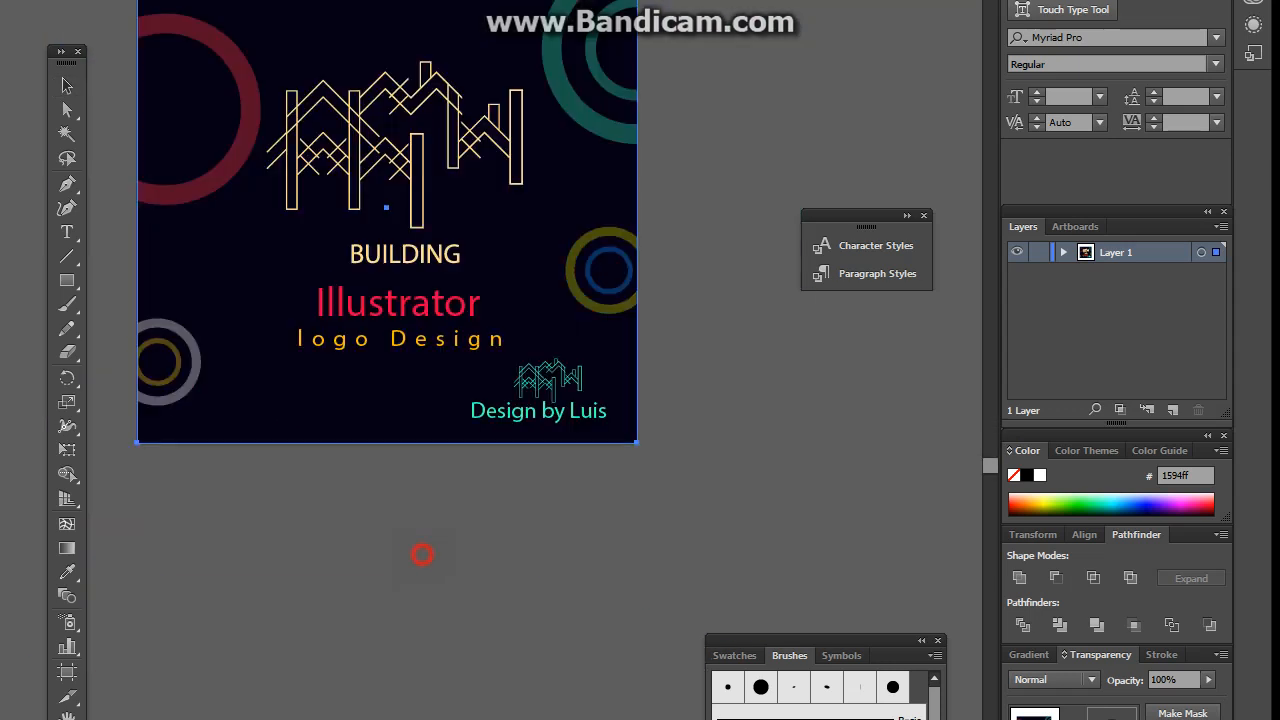
{"action": "mouse_move", "coordinate": [386, 566]}
{"action": "left_mouse_down"}
{"action": "mouse_move", "coordinate": [455, 626]}
{"action": "mouse_move", "coordinate": [467, 682]}
{"action": "left_mouse_up"}
{"action": "left_click", "coordinate": [482, 626]}
{"action": "left_click_drag", "start_coordinate": [482, 626], "coordinate": [474, 672]}
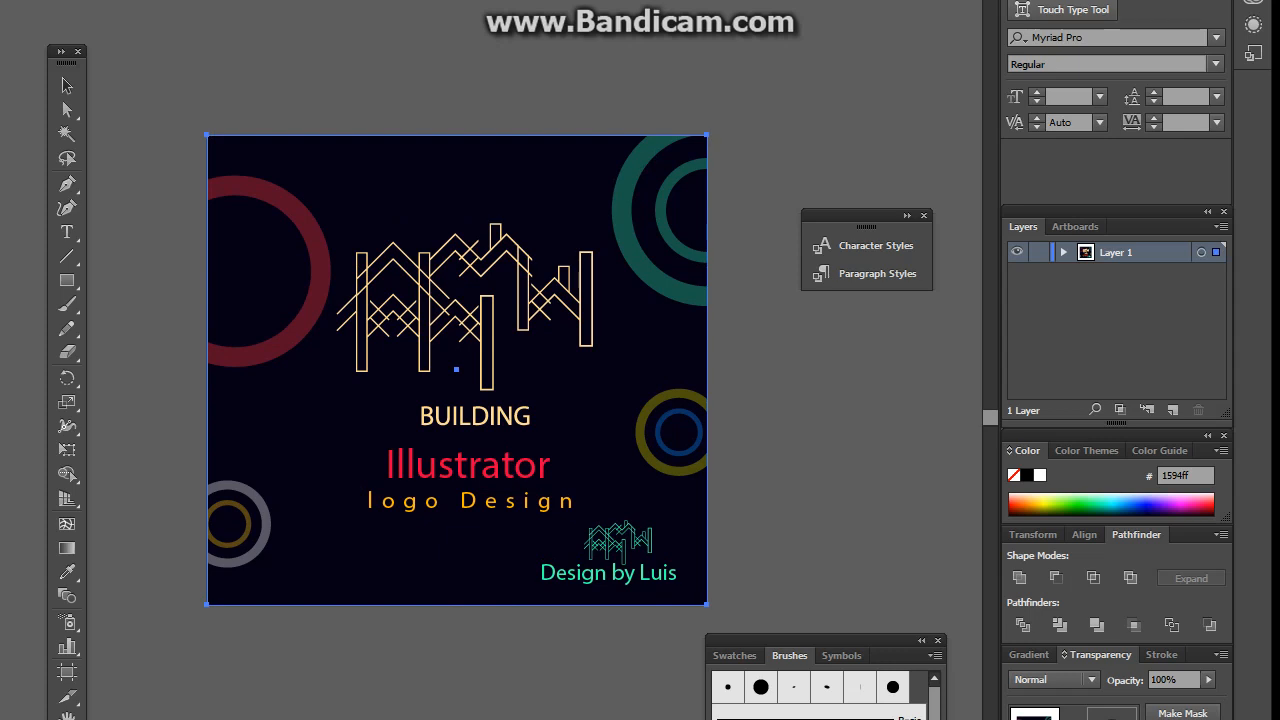
{"action": "left_click", "coordinate": [758, 715]}
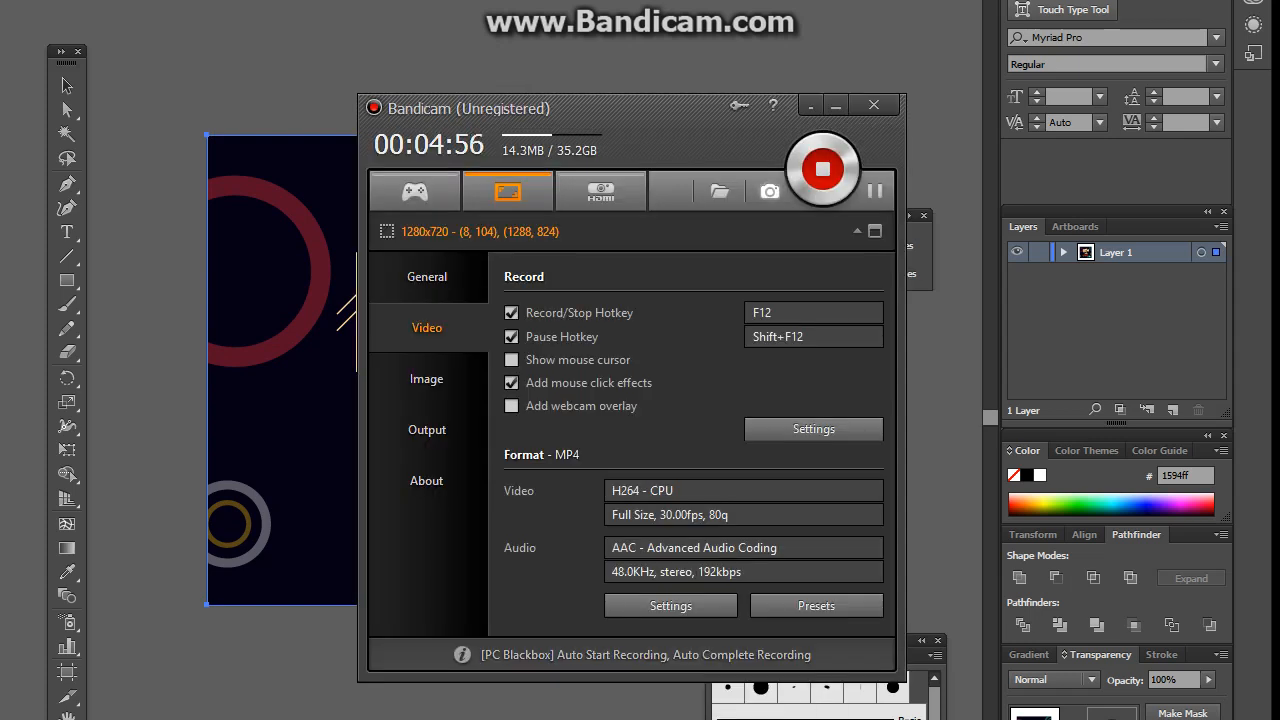